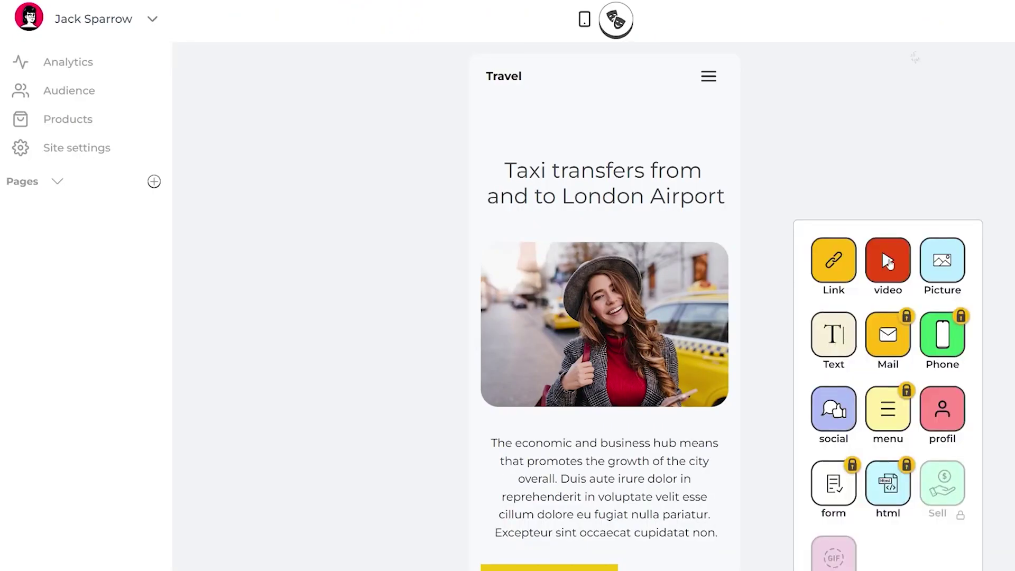
Open the template gallery and browse from the Sport designs down to the Business and Lifestyle designs.
{"action": "left_click", "coordinate": [617, 23]}
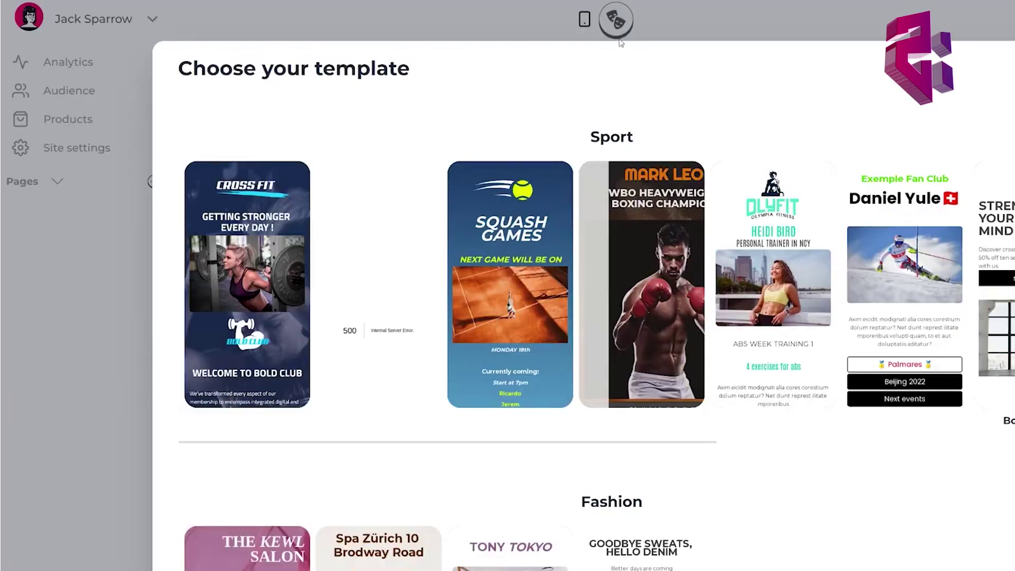
{"action": "scroll", "coordinate": [763, 406], "scroll_direction": "down", "scroll_amount": 15}
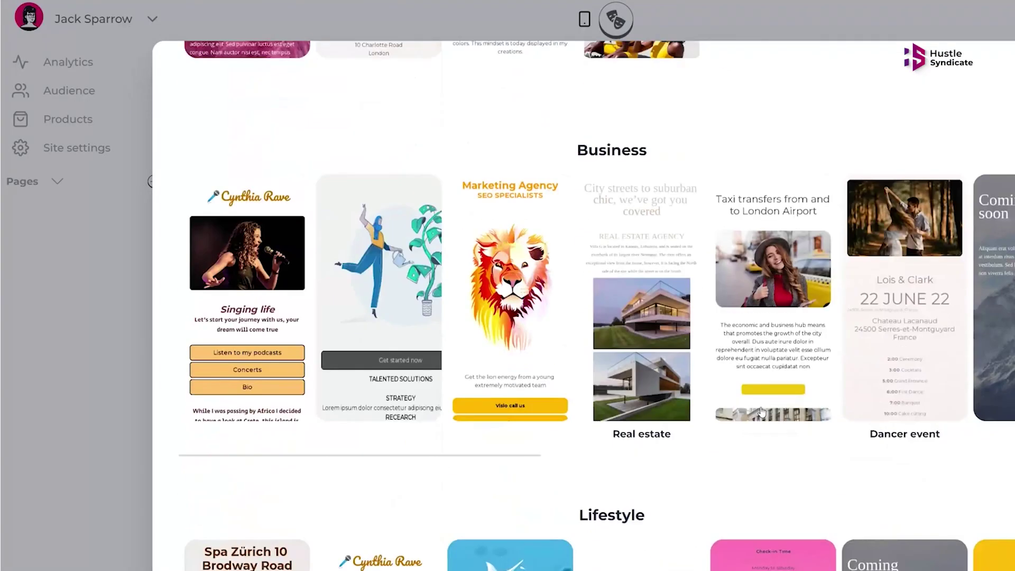
{"action": "scroll", "coordinate": [763, 412], "scroll_direction": "down", "scroll_amount": 4}
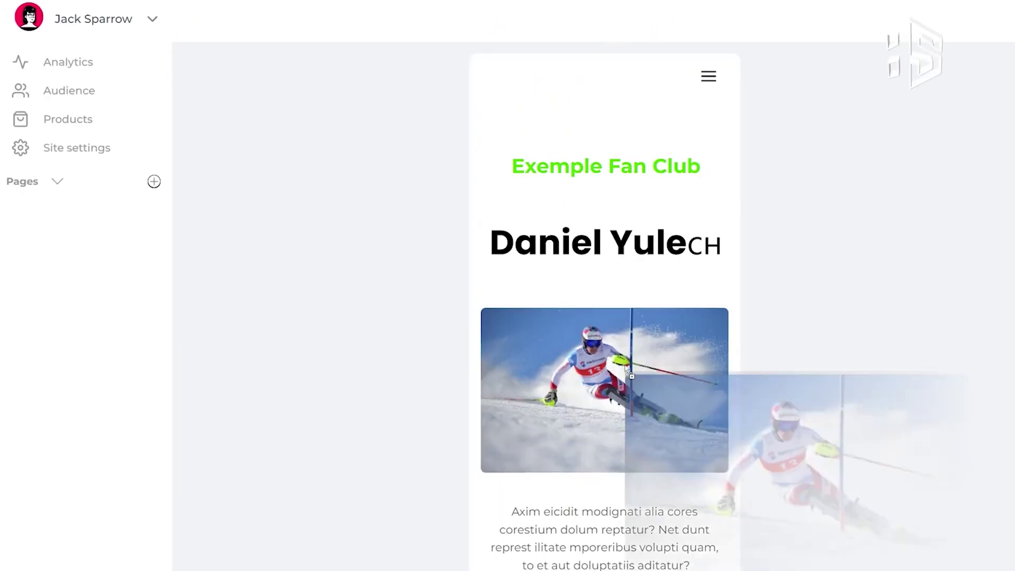
Move the skier picture above the large name heading, directly below the "Exemple Fan Club" title.
{"action": "left_click_drag", "start_coordinate": [623, 374], "coordinate": [596, 201]}
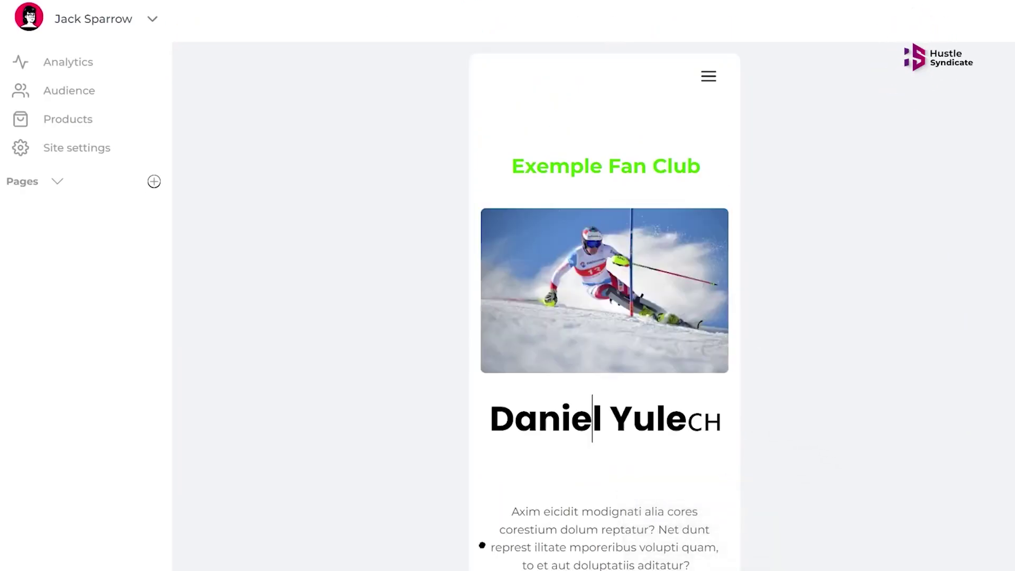
{"action": "left_click_drag", "start_coordinate": [482, 545], "coordinate": [481, 484]}
{"action": "left_click_drag", "start_coordinate": [475, 520], "coordinate": [475, 480]}
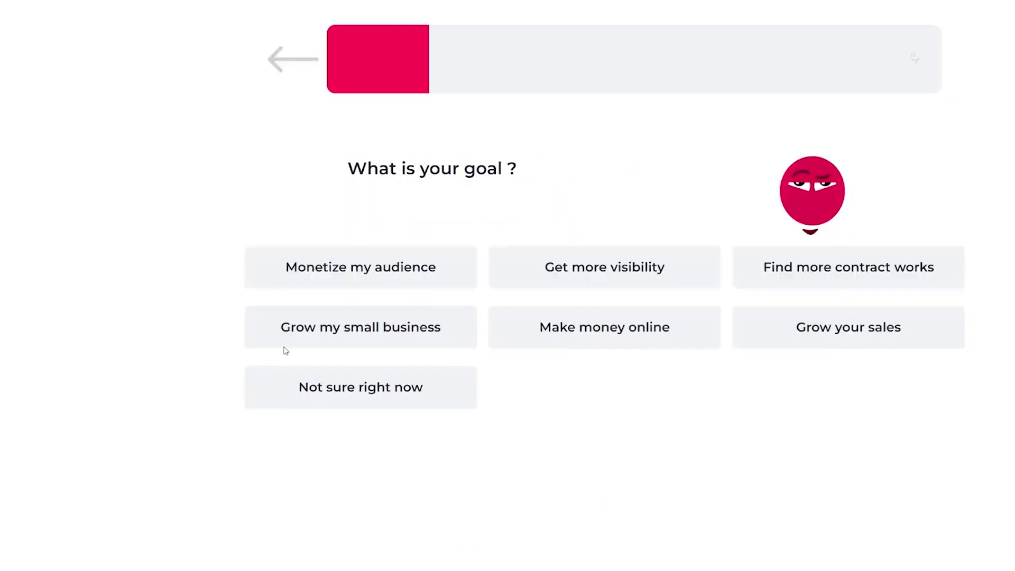
Answer the onboarding questions with the goal "Grow my small business" and submit the business name "Be Productive".
{"action": "left_click", "coordinate": [318, 342]}
{"action": "type", "text": "Be Product"}
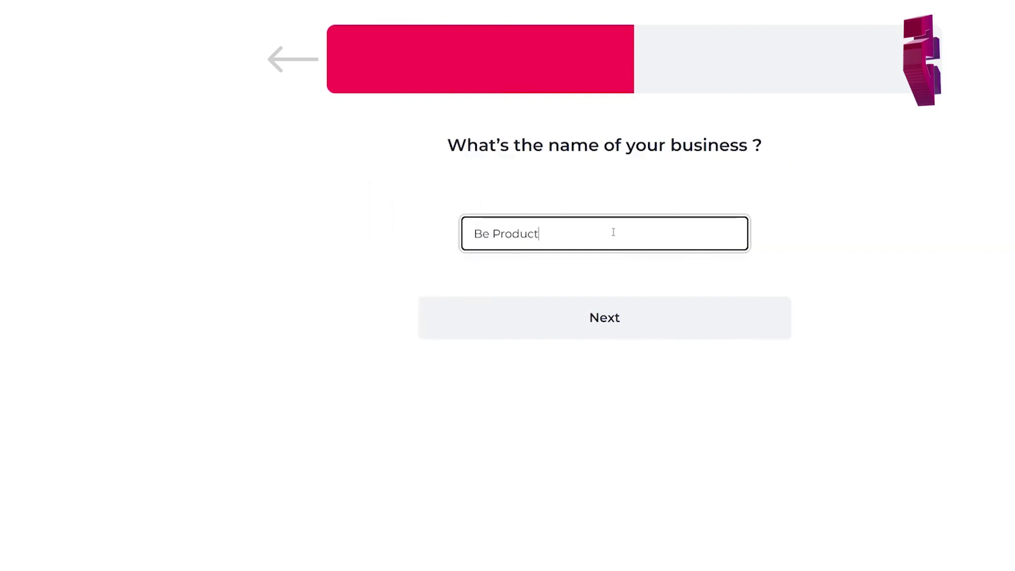
{"action": "type", "text": "ive"}
{"action": "key", "text": "Return"}
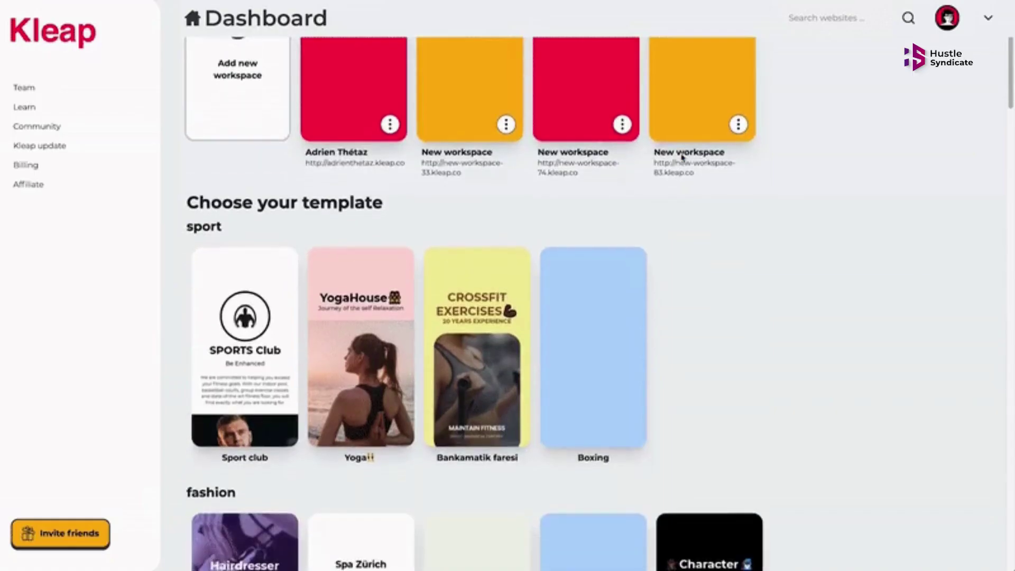
Examine the dashboard's template collection across the sport, fashion, business and lifestyle categories.
{"action": "scroll", "coordinate": [681, 158], "scroll_direction": "down", "scroll_amount": 5}
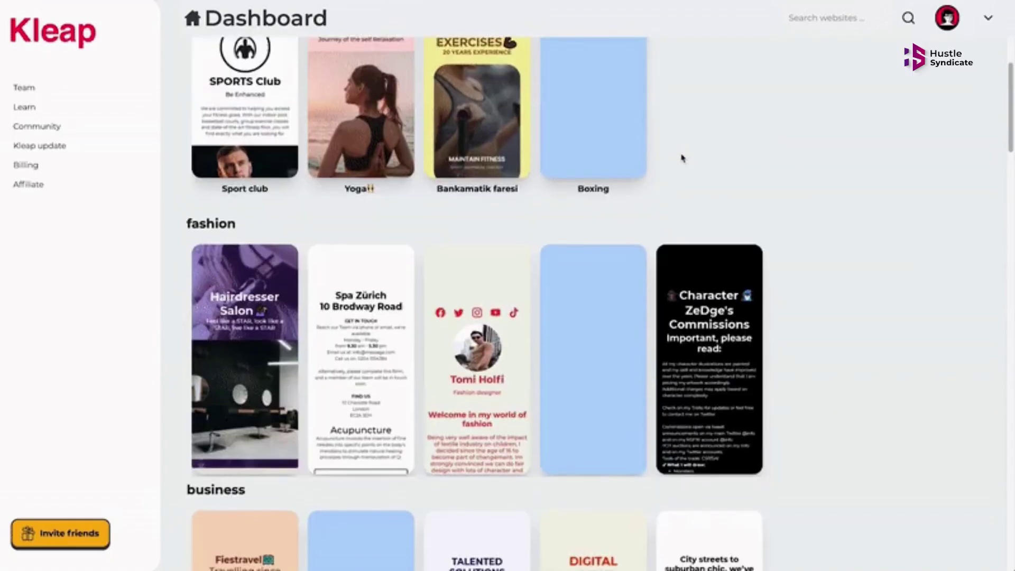
{"action": "scroll", "coordinate": [680, 158], "scroll_direction": "down", "scroll_amount": 8}
{"action": "scroll", "coordinate": [681, 161], "scroll_direction": "up", "scroll_amount": 10}
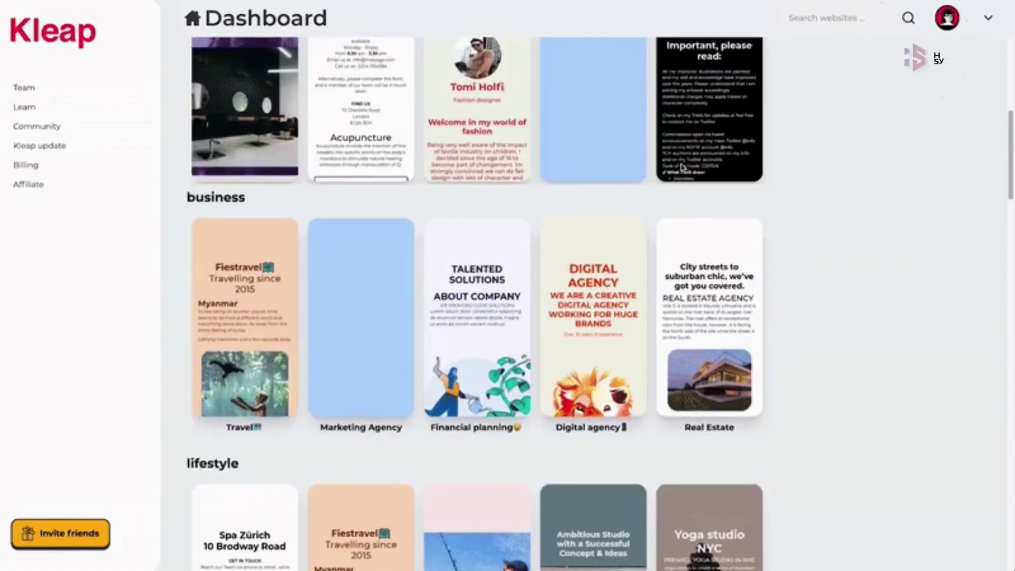
{"action": "scroll", "coordinate": [681, 167], "scroll_direction": "up", "scroll_amount": 6}
{"action": "scroll", "coordinate": [680, 165], "scroll_direction": "down", "scroll_amount": 5}
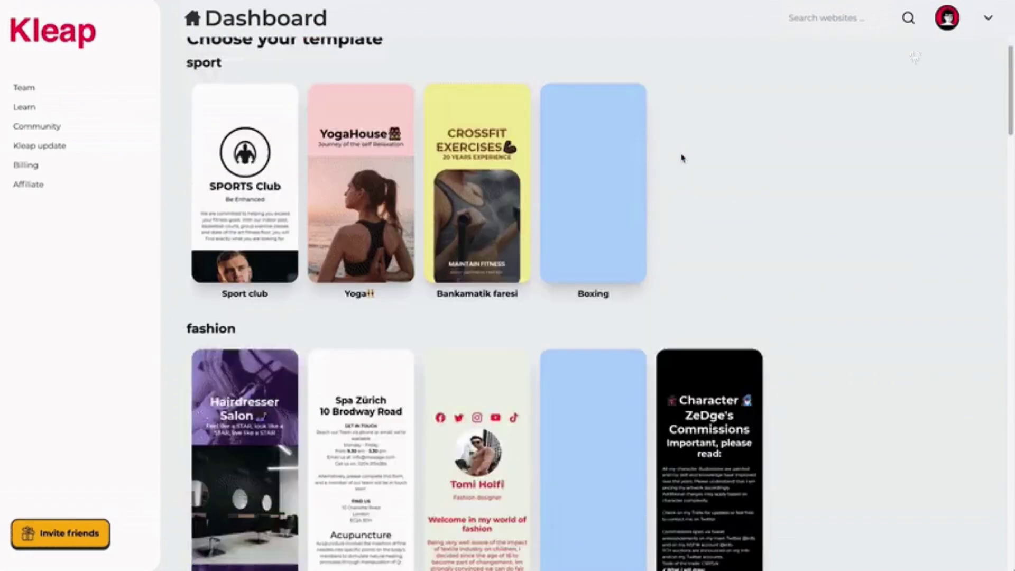
{"action": "scroll", "coordinate": [681, 158], "scroll_direction": "down", "scroll_amount": 9}
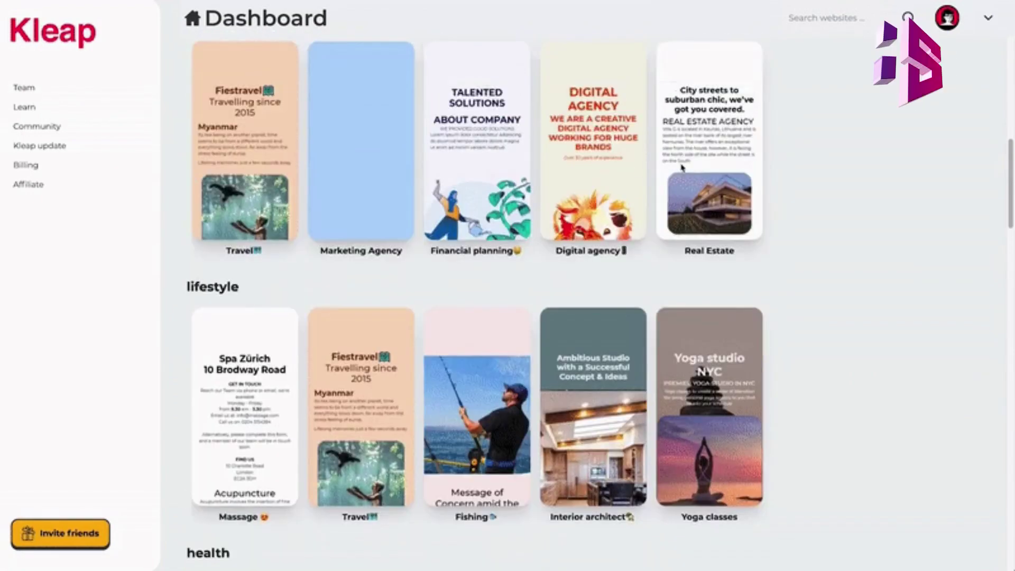
{"action": "scroll", "coordinate": [682, 168], "scroll_direction": "up", "scroll_amount": 3}
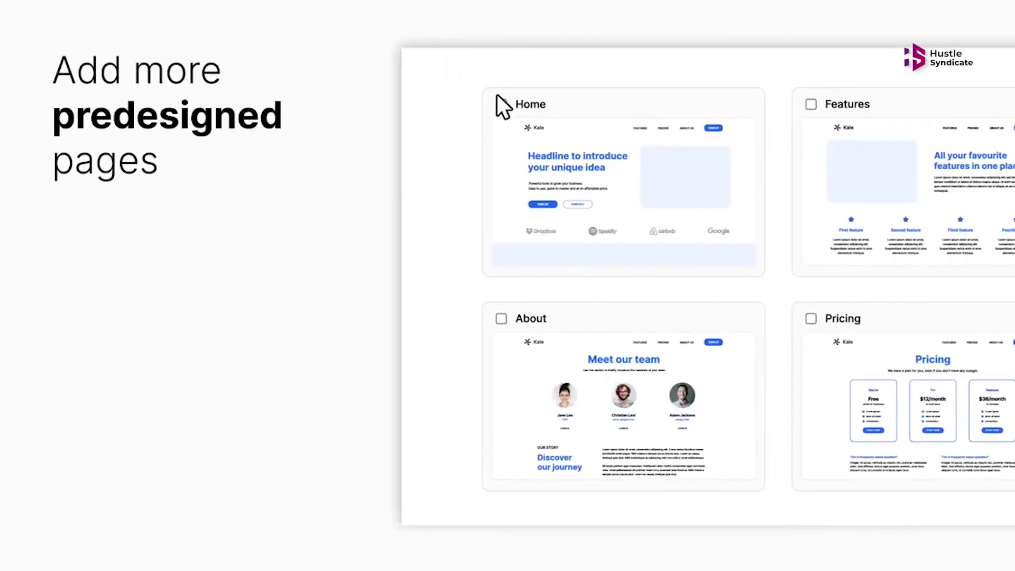
Select the predesigned Home page and choose a different theme variant for its hero section.
{"action": "left_click", "coordinate": [494, 103]}
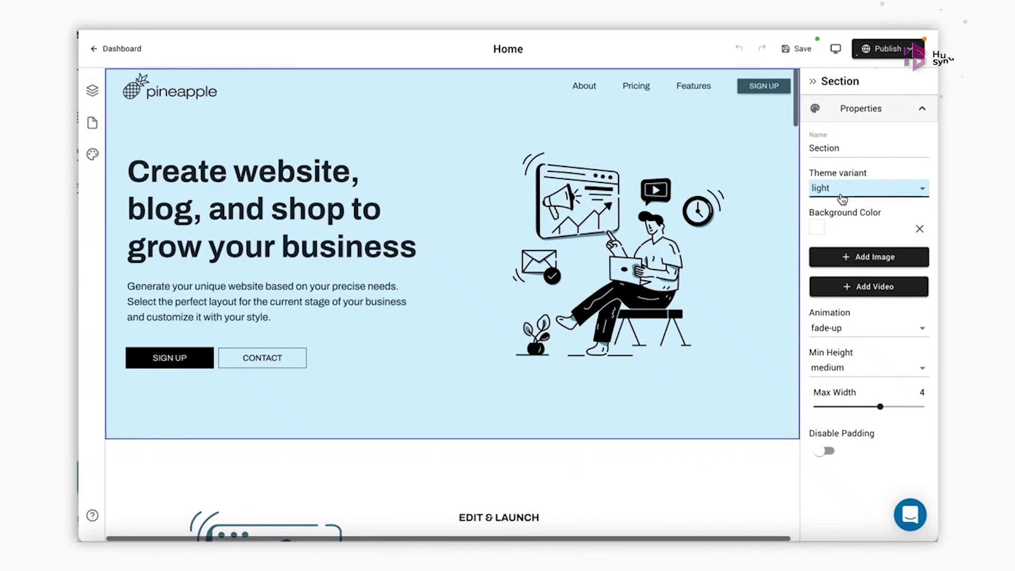
{"action": "left_click", "coordinate": [846, 191]}
{"action": "left_click", "coordinate": [842, 292]}
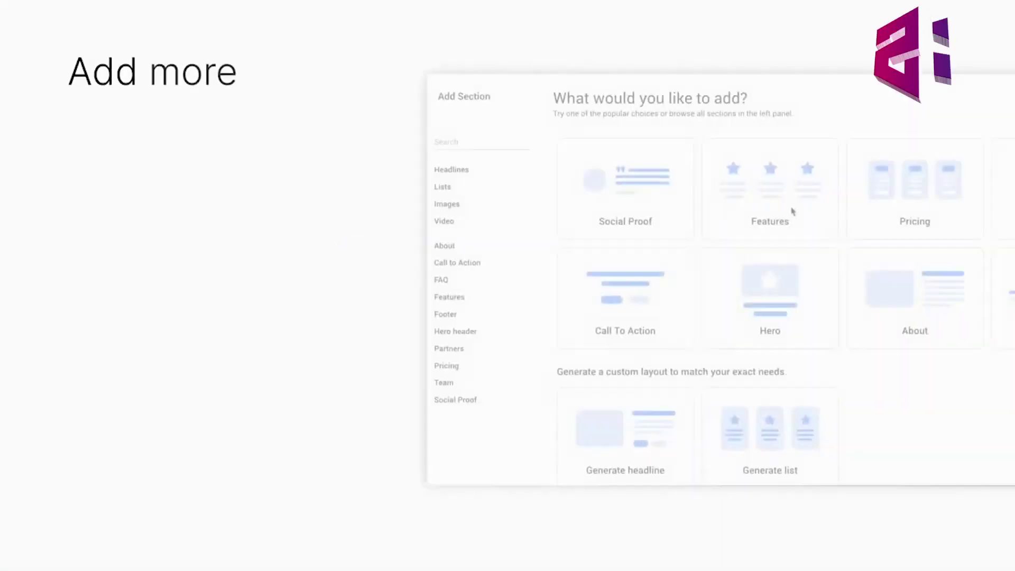
Choose Social Proof as the type of section to add to the page.
{"action": "left_click", "coordinate": [629, 207]}
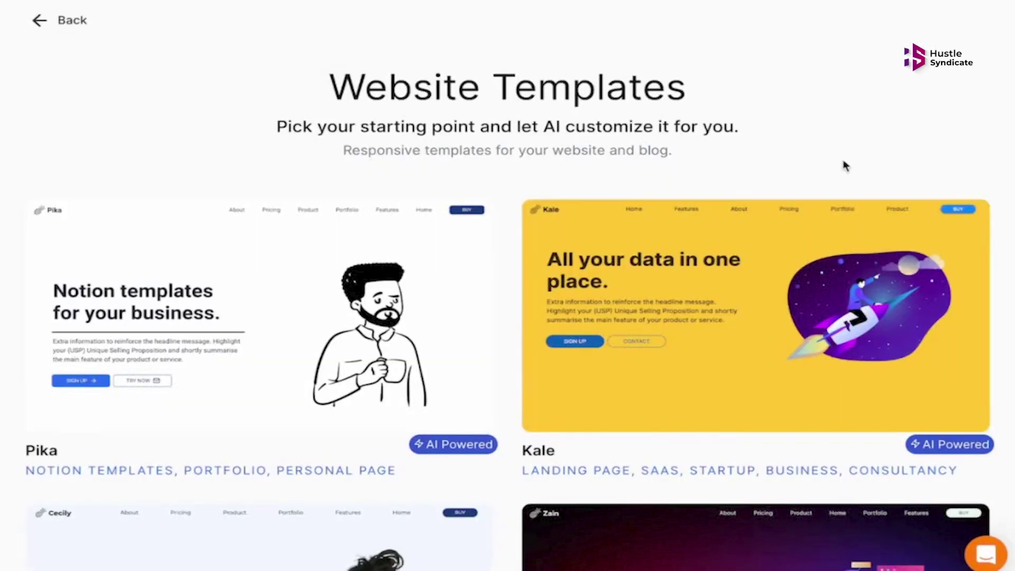
Pick the Kale website template and apply the mint-green and dark palette preset below Strong.
{"action": "left_click", "coordinate": [751, 317]}
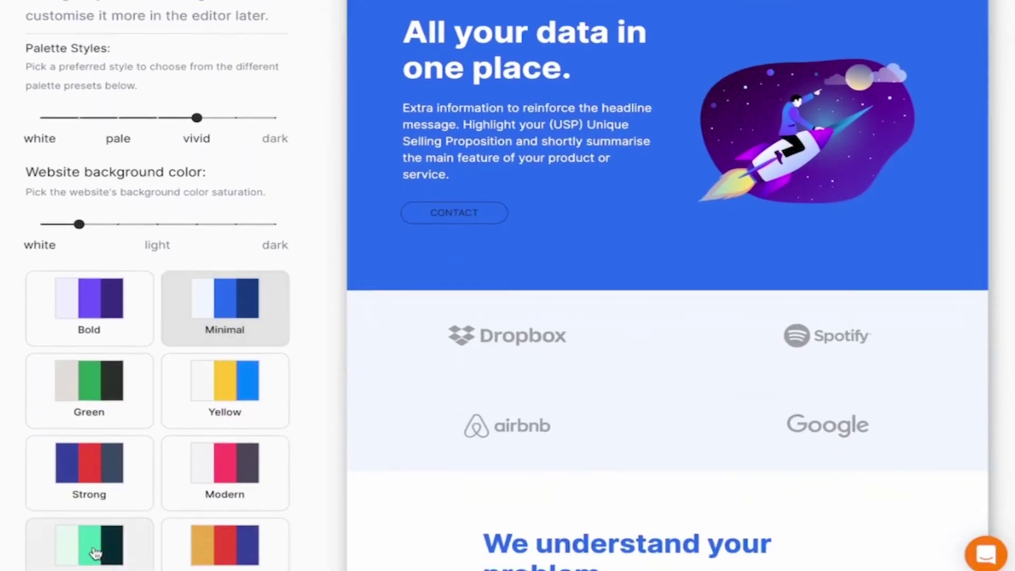
{"action": "left_click", "coordinate": [95, 552]}
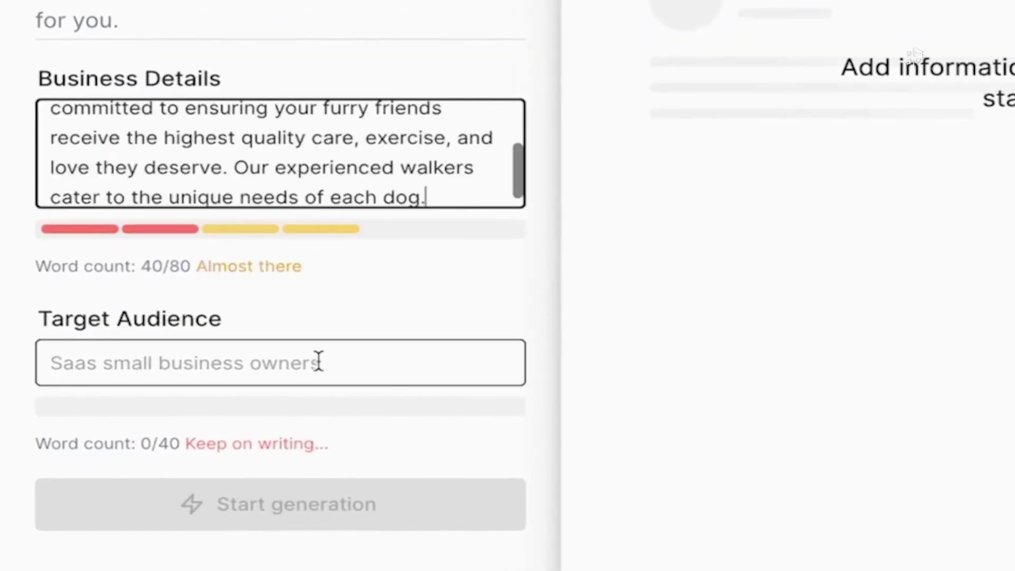
Fill in the target audience, ending in "families, elderly, and disabled individuals.", and start the AI copy generation.
{"action": "left_click", "coordinate": [317, 357]}
{"action": "type", "text": "Busy"}
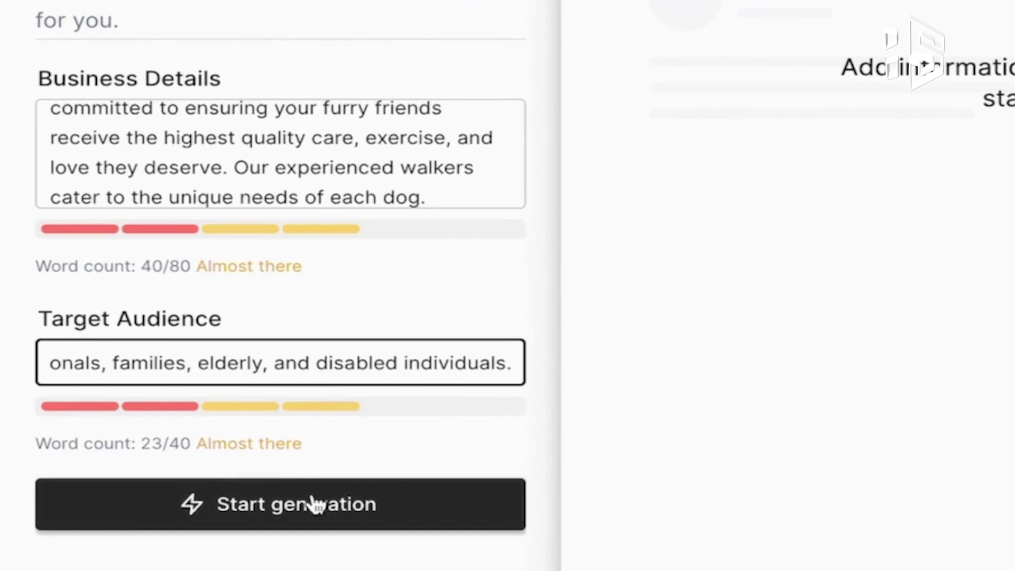
{"action": "left_click", "coordinate": [312, 502]}
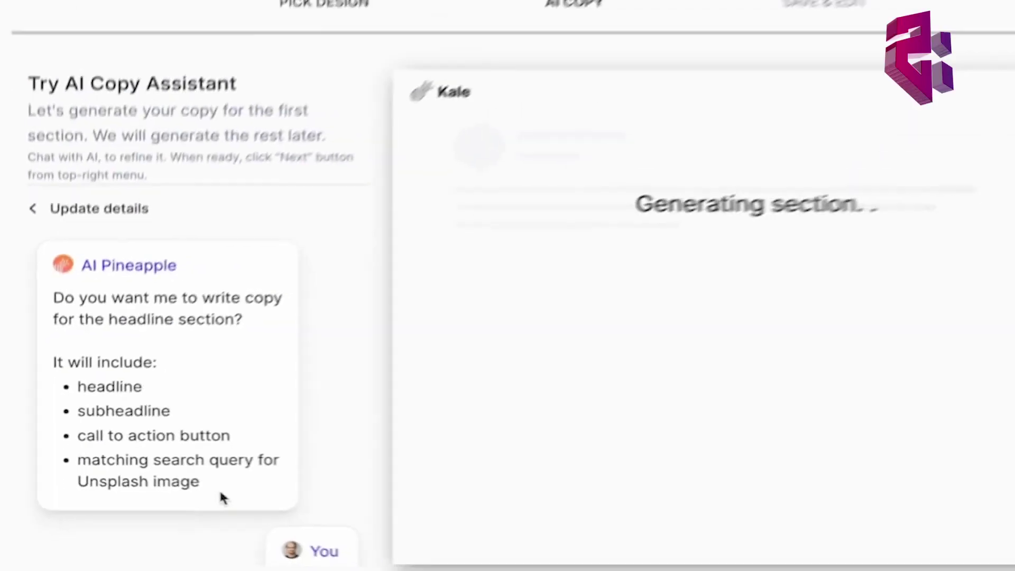
{"action": "scroll", "coordinate": [384, 381], "scroll_direction": "down", "scroll_amount": 1}
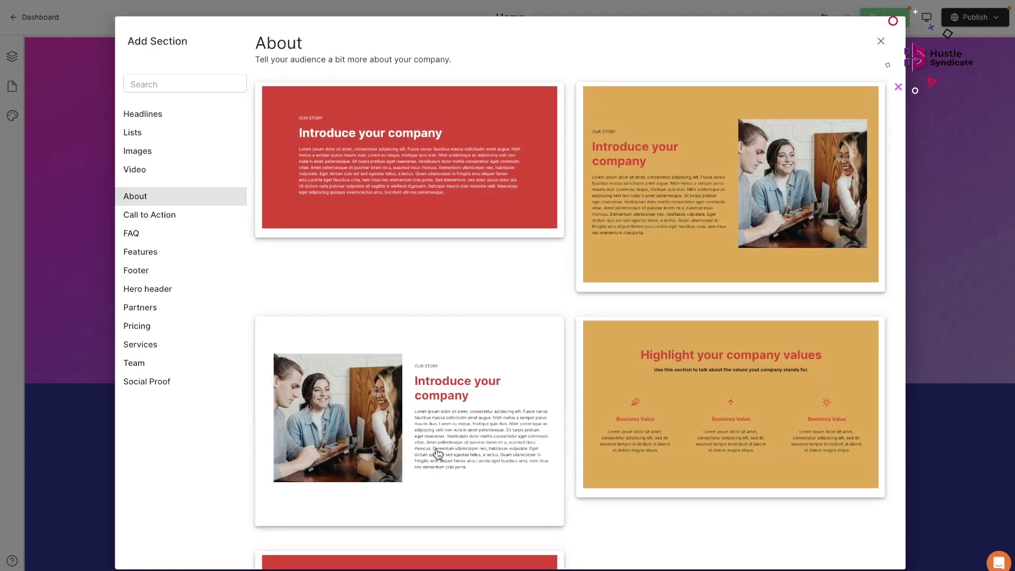
Add the white "Introduce your company" About section with the photo beside the text, and select its image.
{"action": "left_click", "coordinate": [437, 452]}
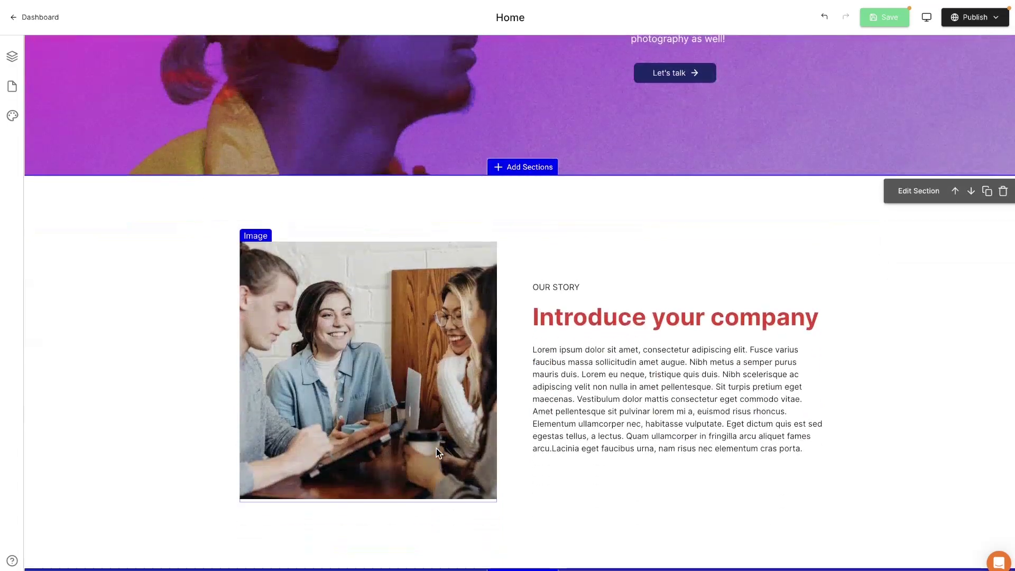
{"action": "left_click", "coordinate": [436, 448]}
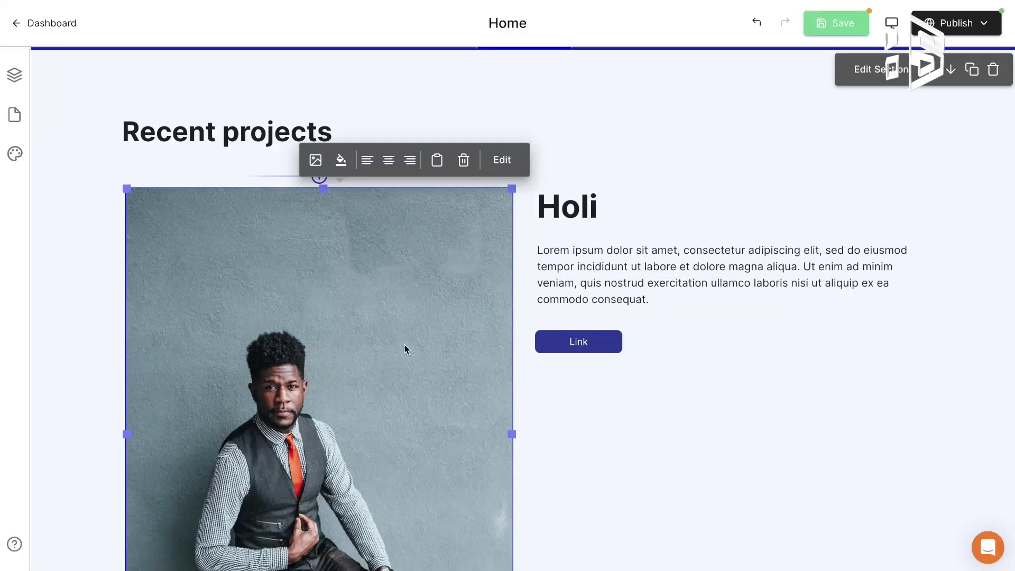
Open the portrait image under Recent projects for editing.
{"action": "scroll", "coordinate": [406, 347], "scroll_direction": "down", "scroll_amount": 2}
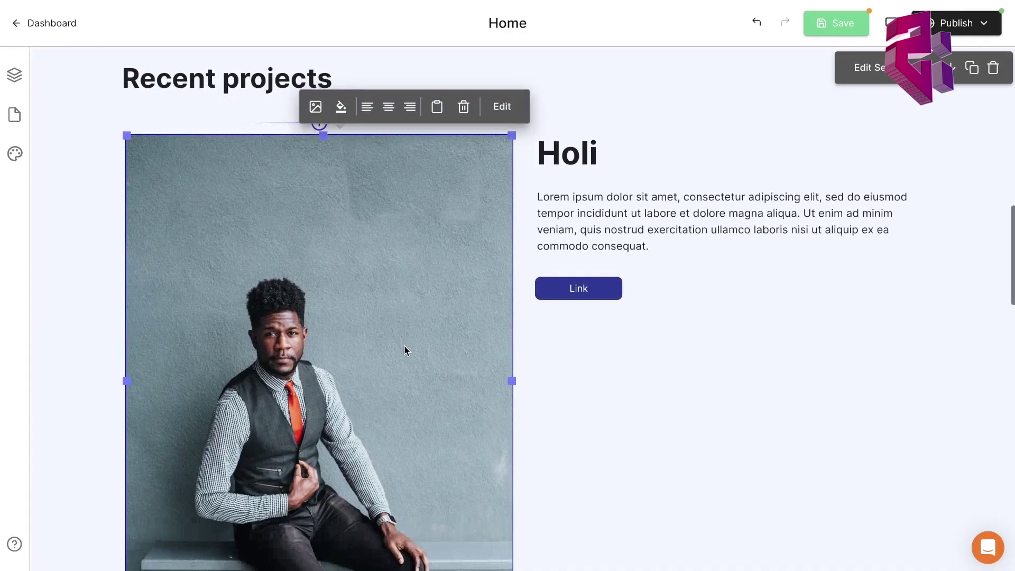
{"action": "left_click", "coordinate": [503, 52]}
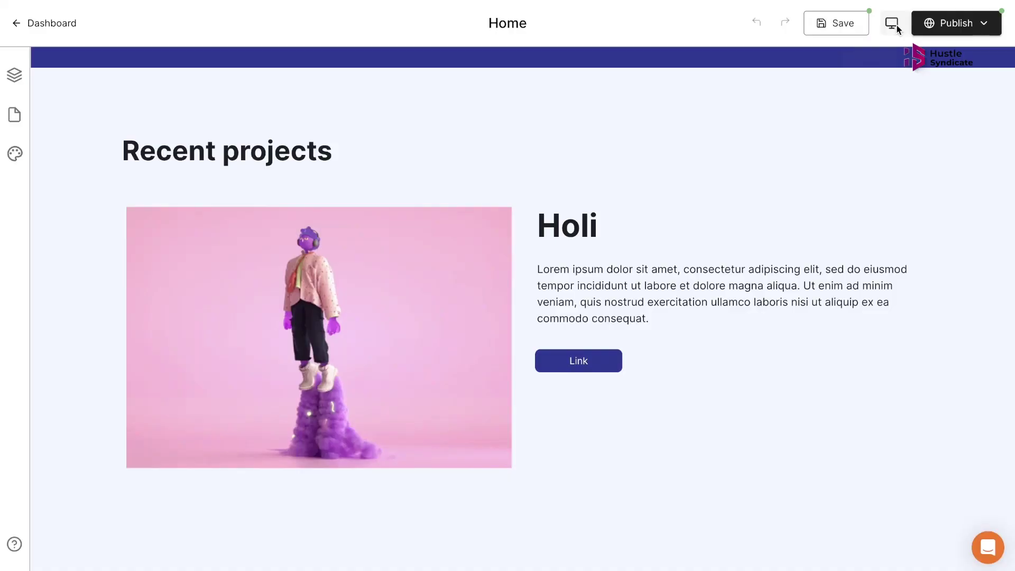
Turn on the grid overlay for the Home page preview.
{"action": "left_click", "coordinate": [892, 23]}
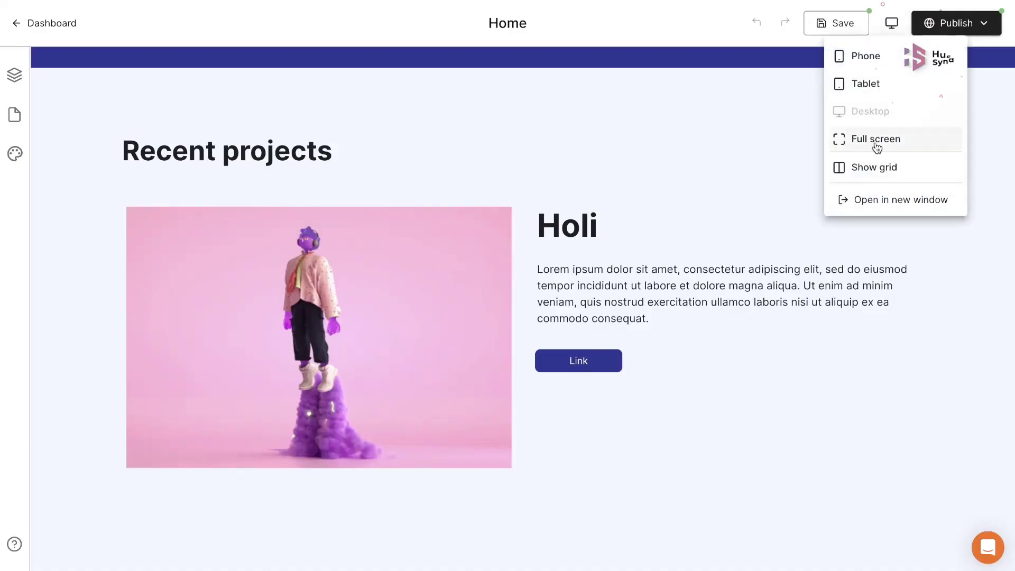
{"action": "left_click", "coordinate": [882, 167]}
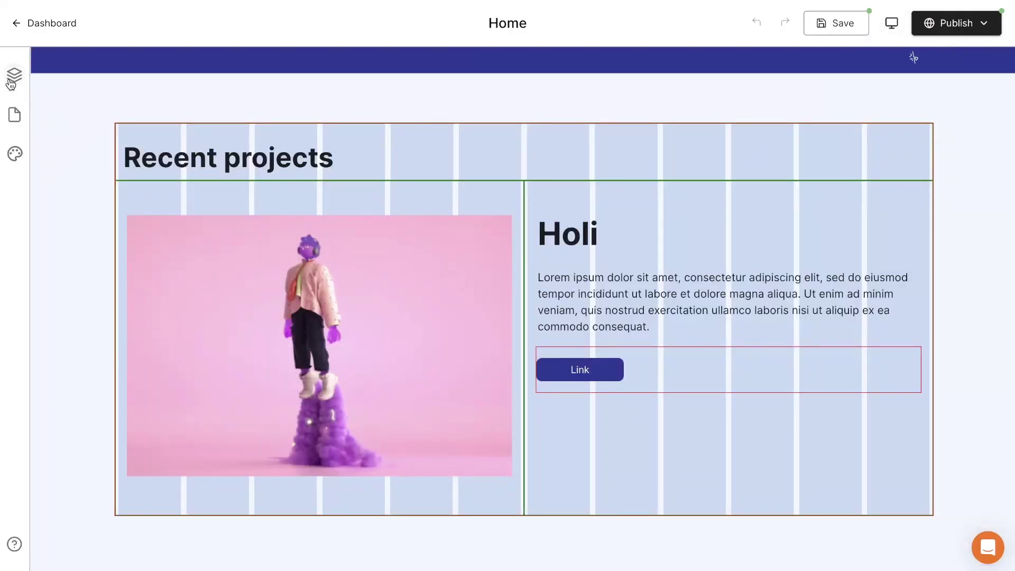
Show the page's layers and adjust the desktop size of the column holding the Recent projects image.
{"action": "left_click", "coordinate": [11, 79]}
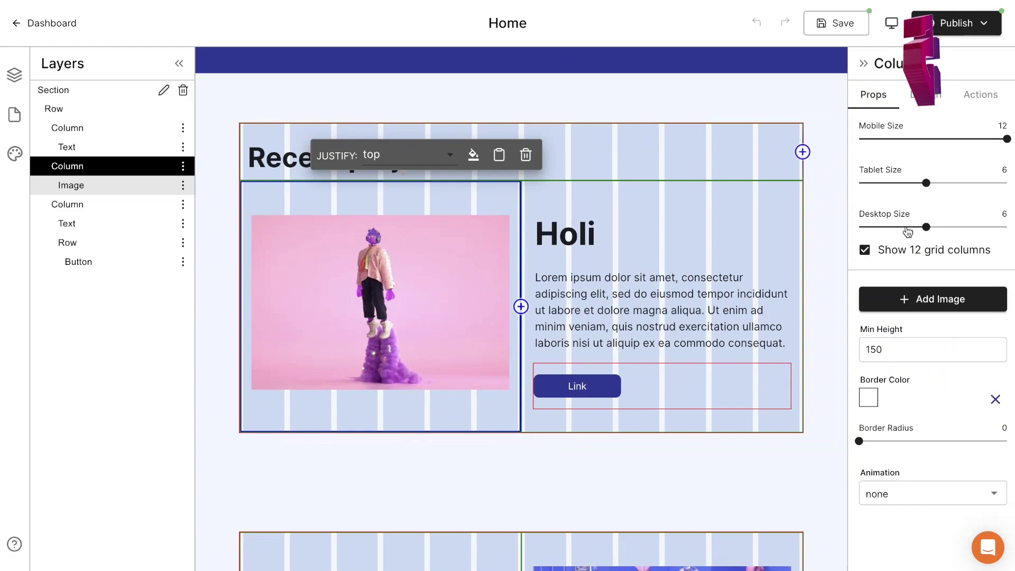
{"action": "left_click", "coordinate": [907, 227]}
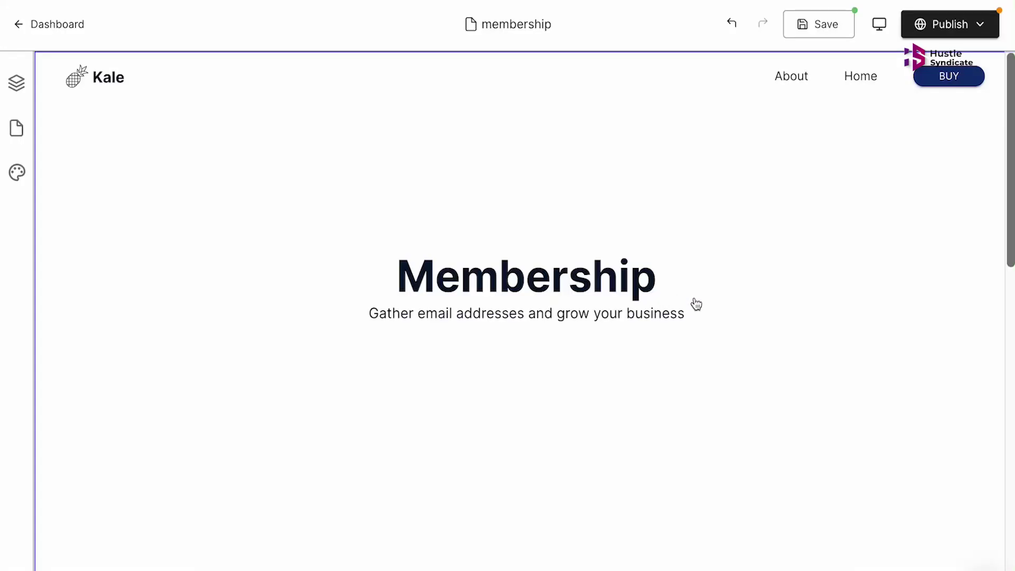
Add an e-mail subscription element directly below the Membership text block and return to the dashboard.
{"action": "left_click", "coordinate": [662, 317]}
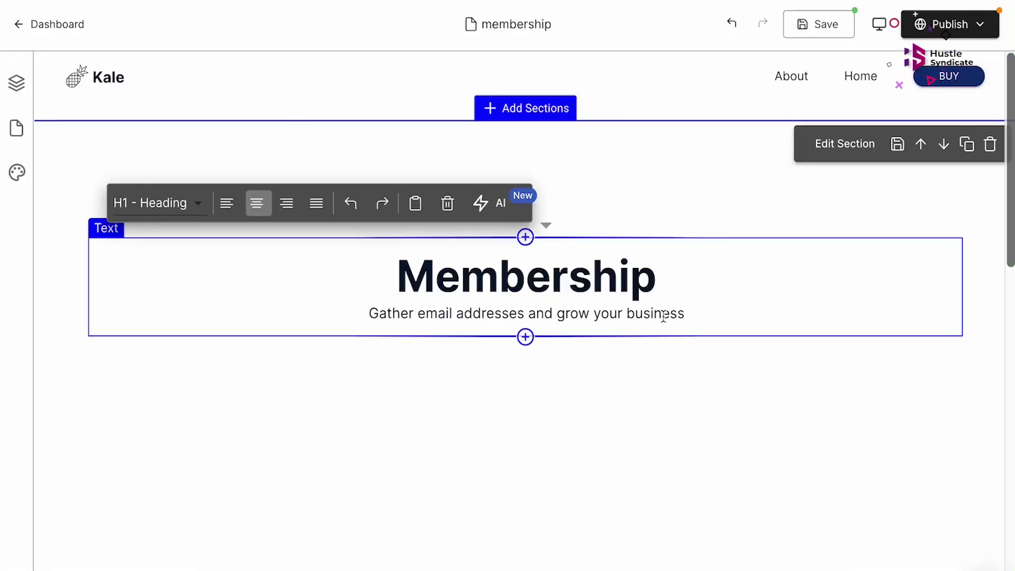
{"action": "left_click", "coordinate": [525, 336]}
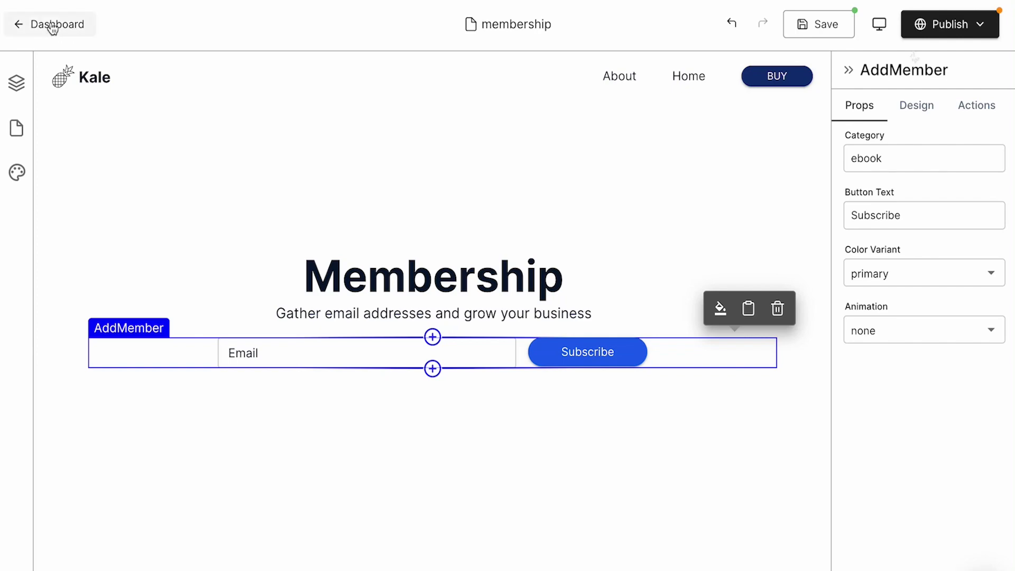
{"action": "left_click", "coordinate": [51, 24]}
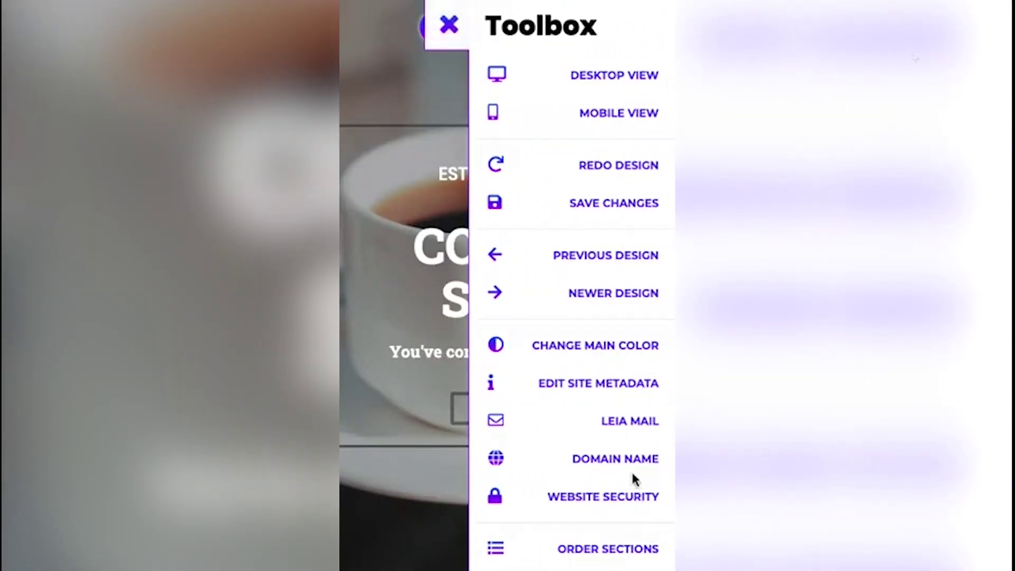
Open the site metadata for editing and set the page title to "Coffee Shop".
{"action": "left_click", "coordinate": [555, 388]}
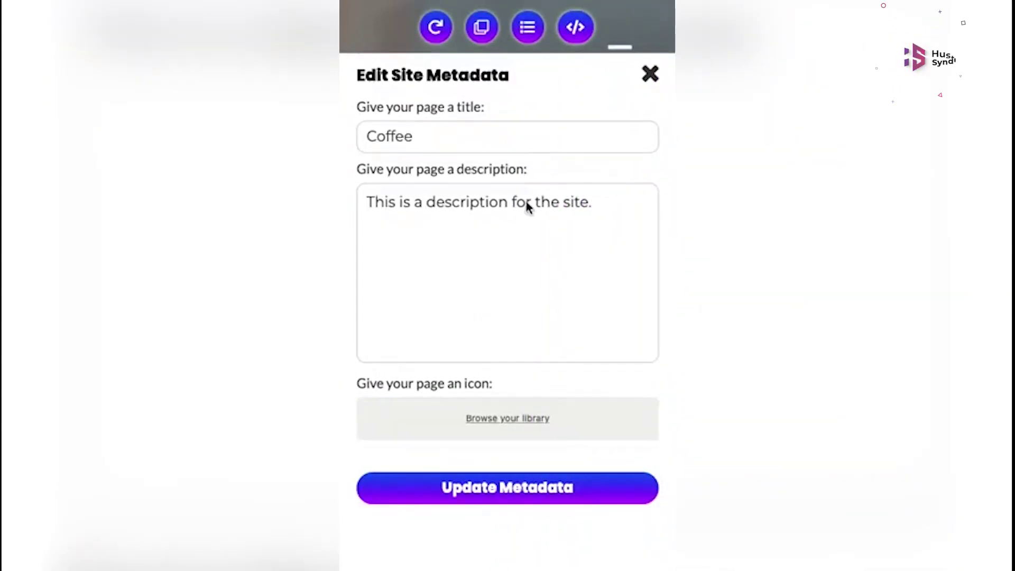
{"action": "type", "text": "Coffee Shop"}
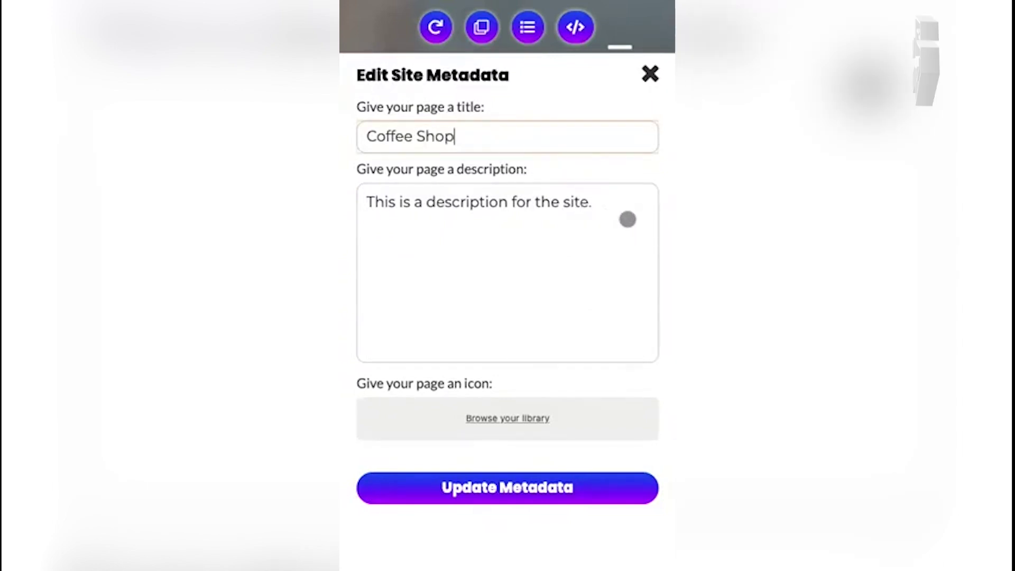
Replace the page description with "The best coffee shop in Austin!".
{"action": "left_click", "coordinate": [628, 217]}
{"action": "key", "text": "ctrl+a"}
{"action": "key", "text": "BackSpace"}
{"action": "type", "text": "The best "}
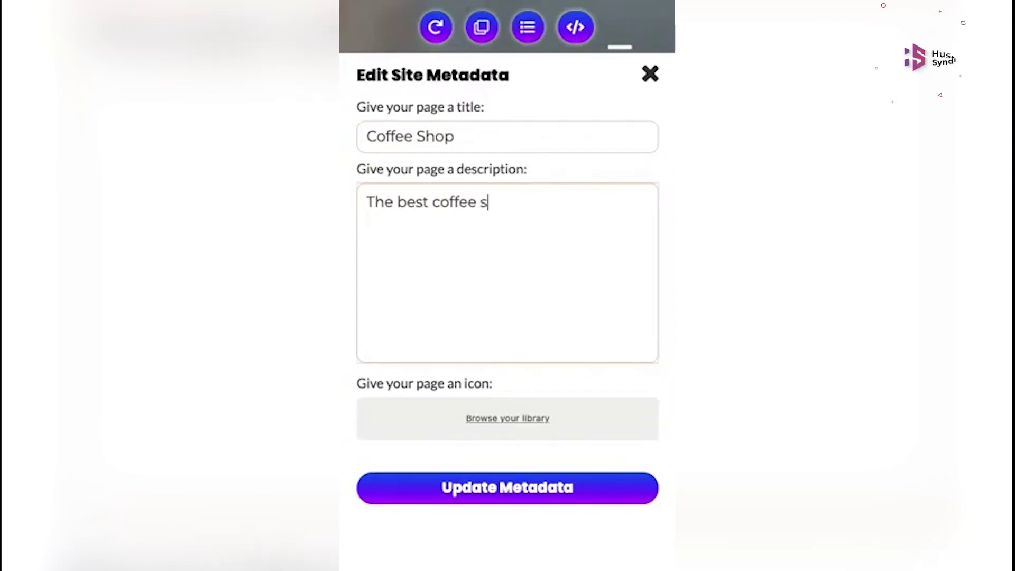
{"action": "type", "text": "coffee shop in Austi"}
{"action": "type", "text": "n!"}
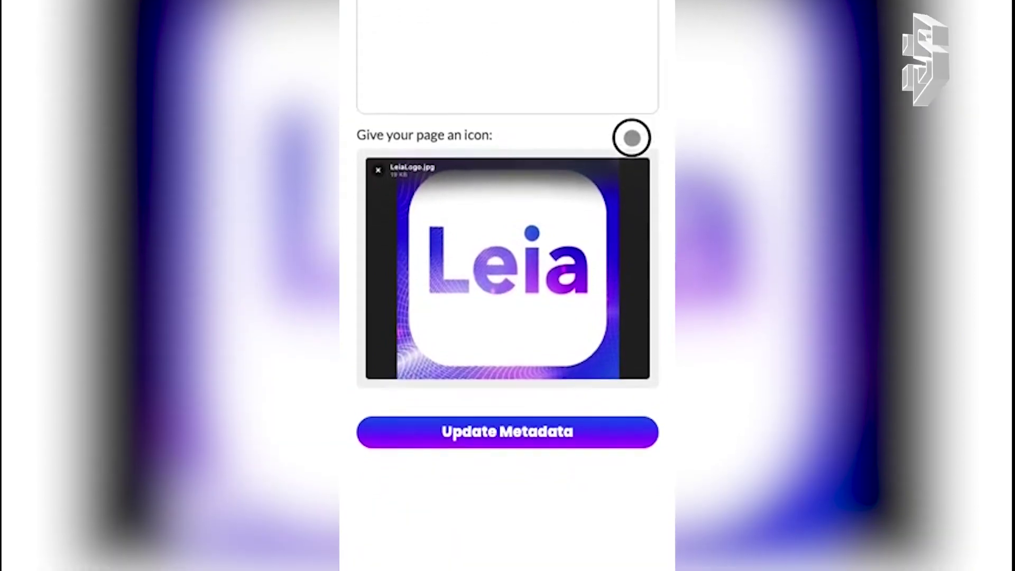
Save the updated site metadata and insert a Title element into the page.
{"action": "left_click", "coordinate": [508, 432]}
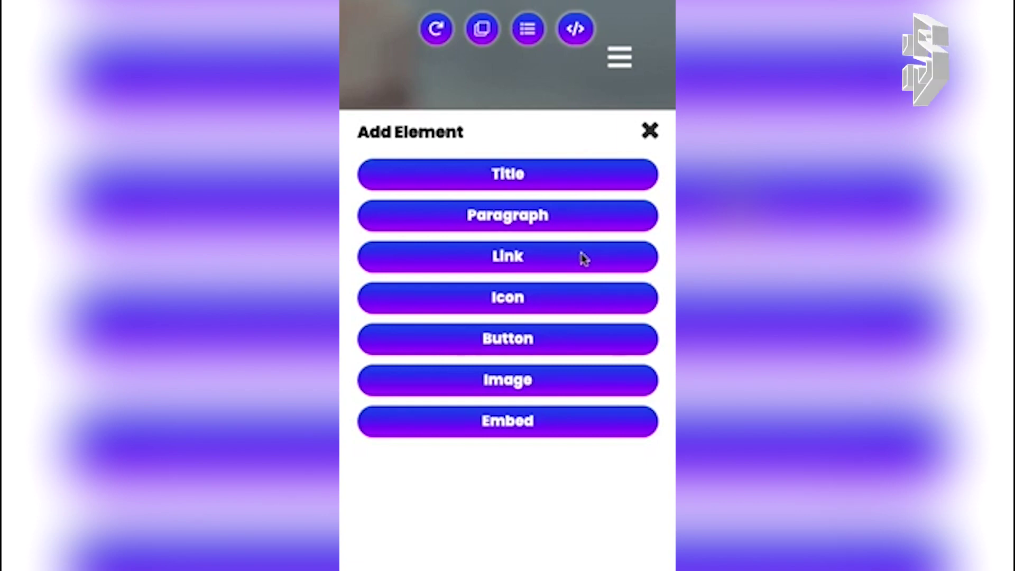
{"action": "left_click", "coordinate": [575, 178]}
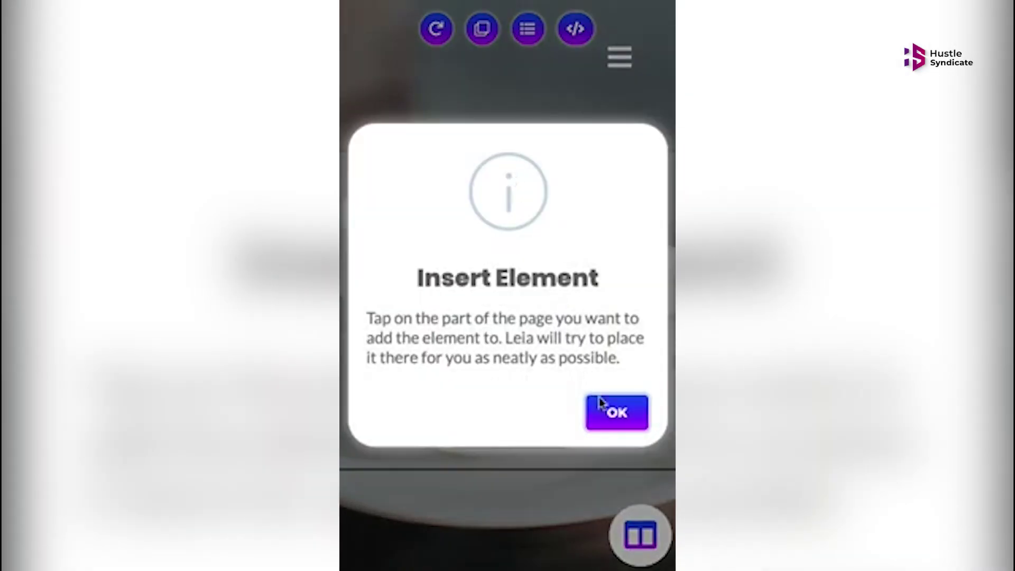
{"action": "left_click", "coordinate": [616, 413]}
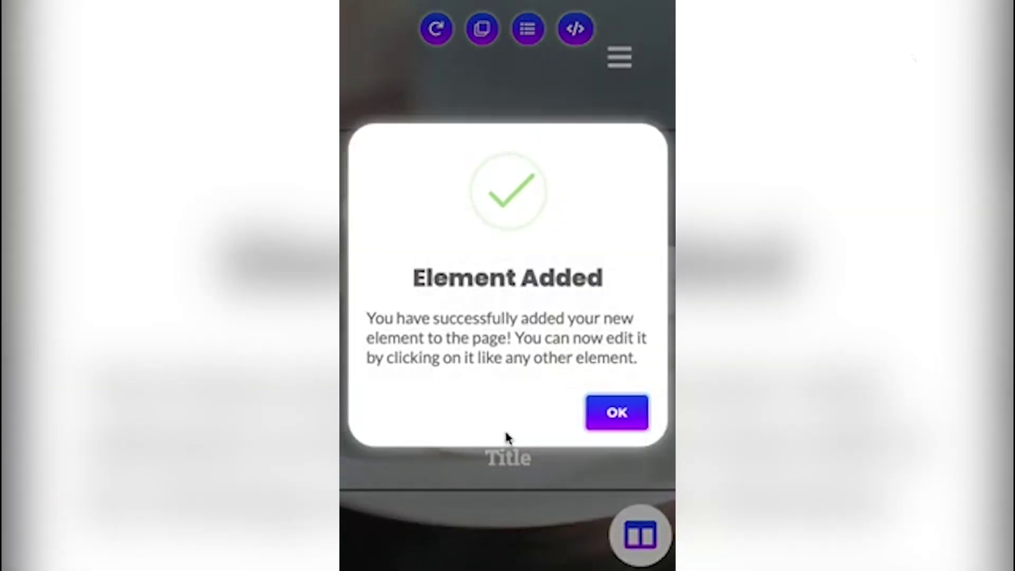
{"action": "left_click", "coordinate": [600, 423]}
{"action": "left_click", "coordinate": [514, 341]}
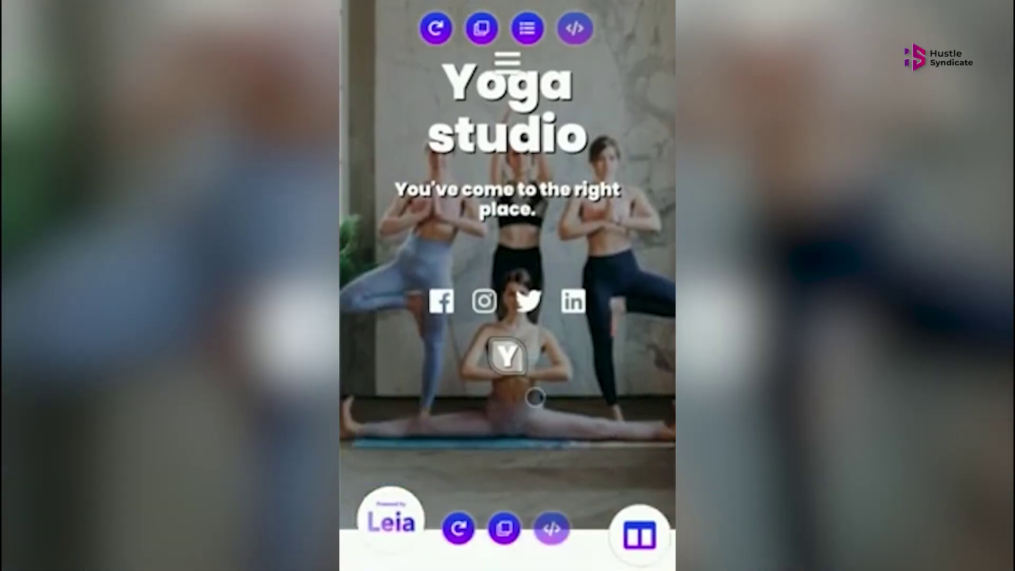
Look through the Yoga studio page from its hero section down past the What We Do section.
{"action": "scroll", "coordinate": [508, 286], "scroll_direction": "down", "scroll_amount": 8}
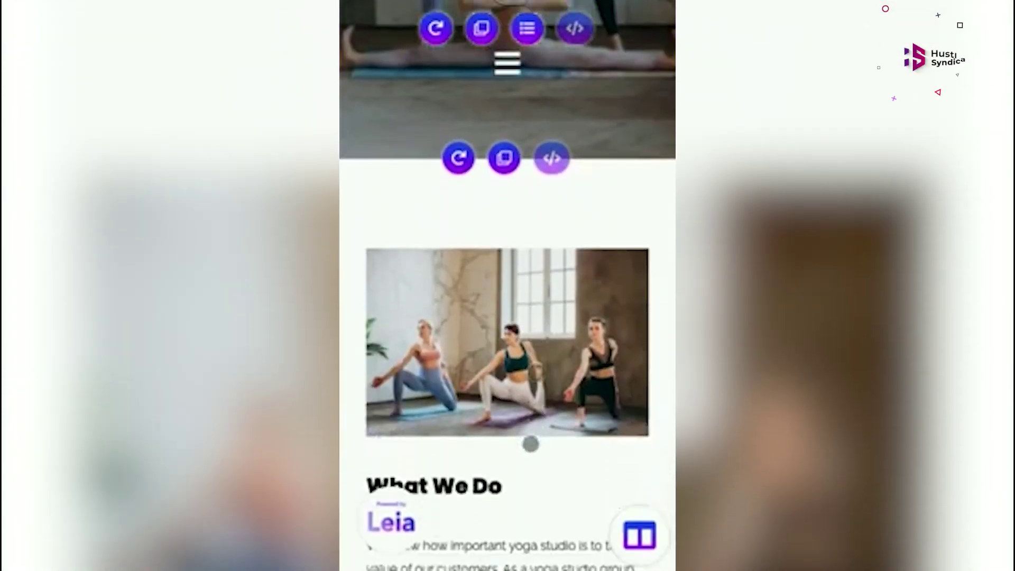
{"action": "scroll", "coordinate": [530, 444], "scroll_direction": "down", "scroll_amount": 10}
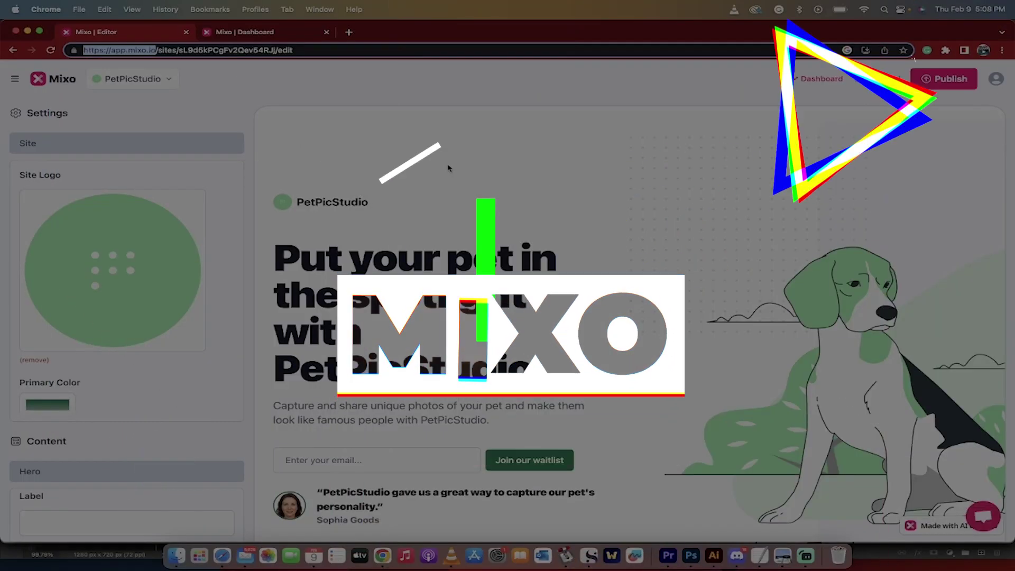
Close the PetPicStudio editor without saving its changes and select the address of the remaining dashboard page.
{"action": "left_click", "coordinate": [187, 32]}
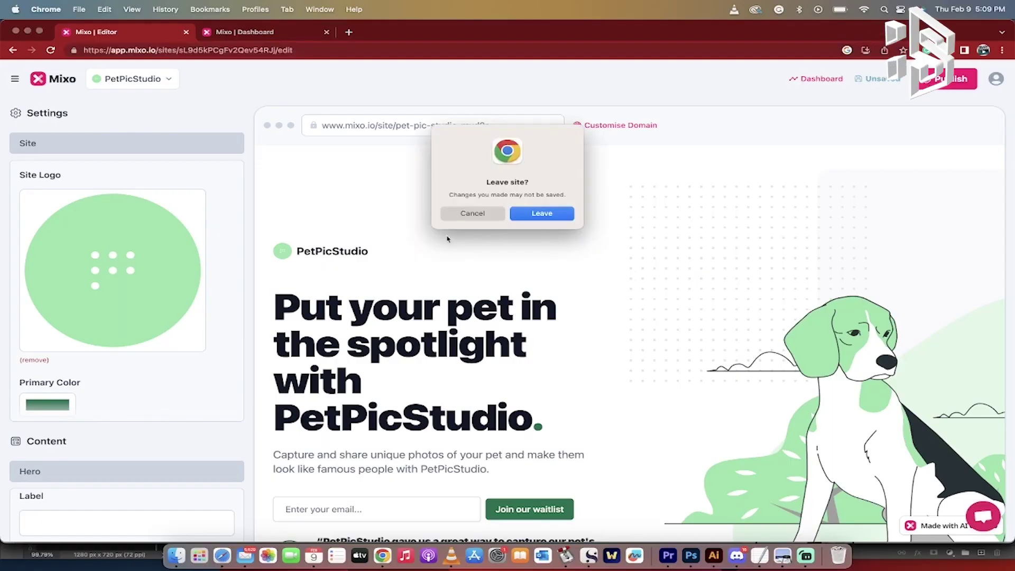
{"action": "left_click", "coordinate": [536, 211]}
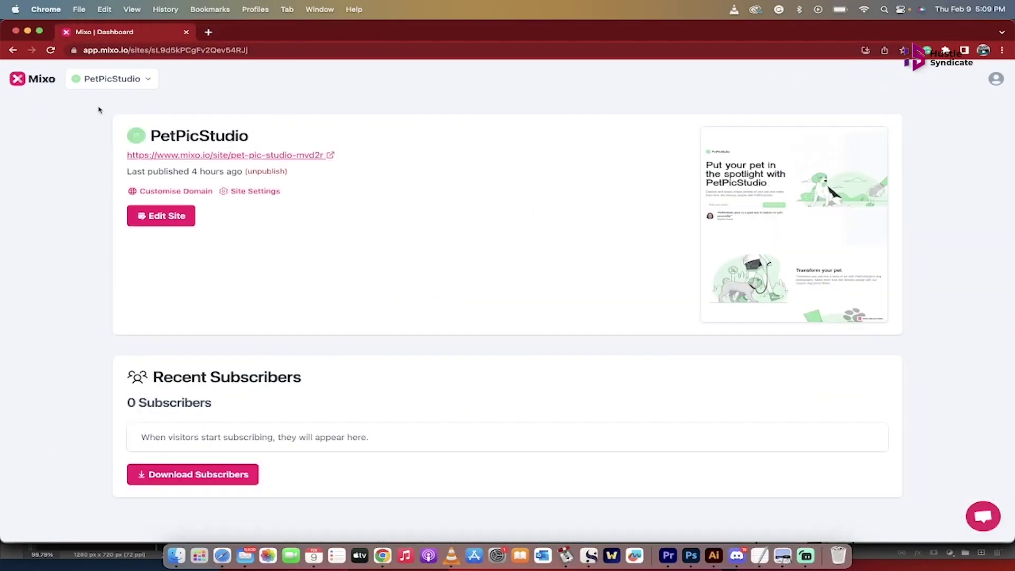
{"action": "left_click", "coordinate": [129, 51]}
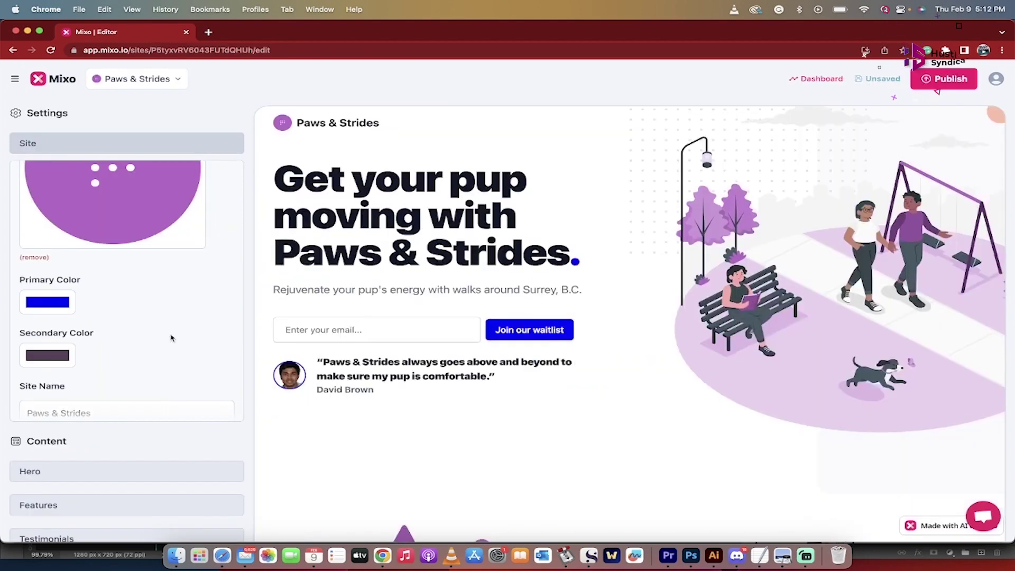
Go past the site and Hero settings of the Paws & Strides site and expand the Features settings.
{"action": "scroll", "coordinate": [171, 338], "scroll_direction": "down", "scroll_amount": 2}
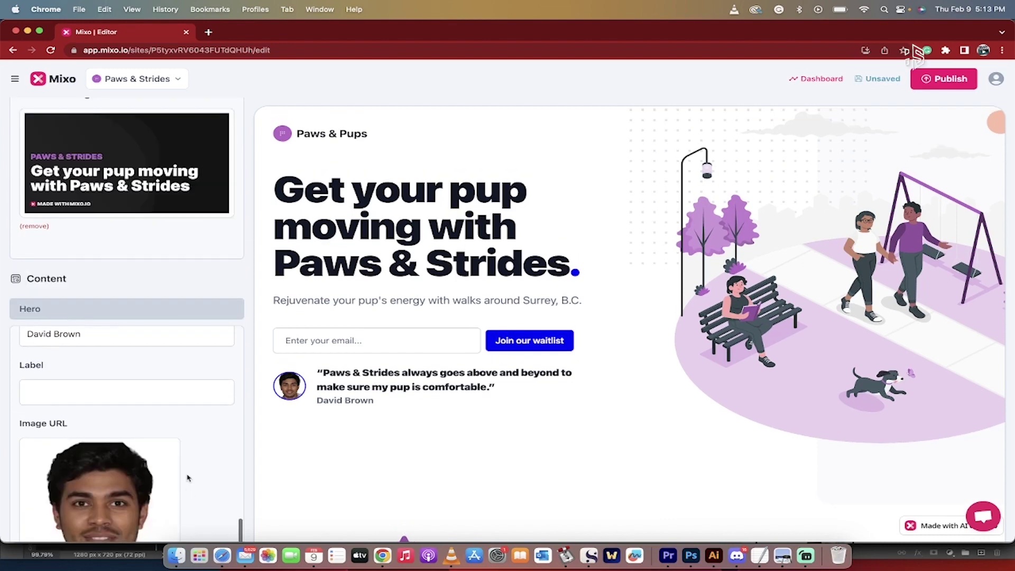
{"action": "scroll", "coordinate": [186, 477], "scroll_direction": "down", "scroll_amount": 1}
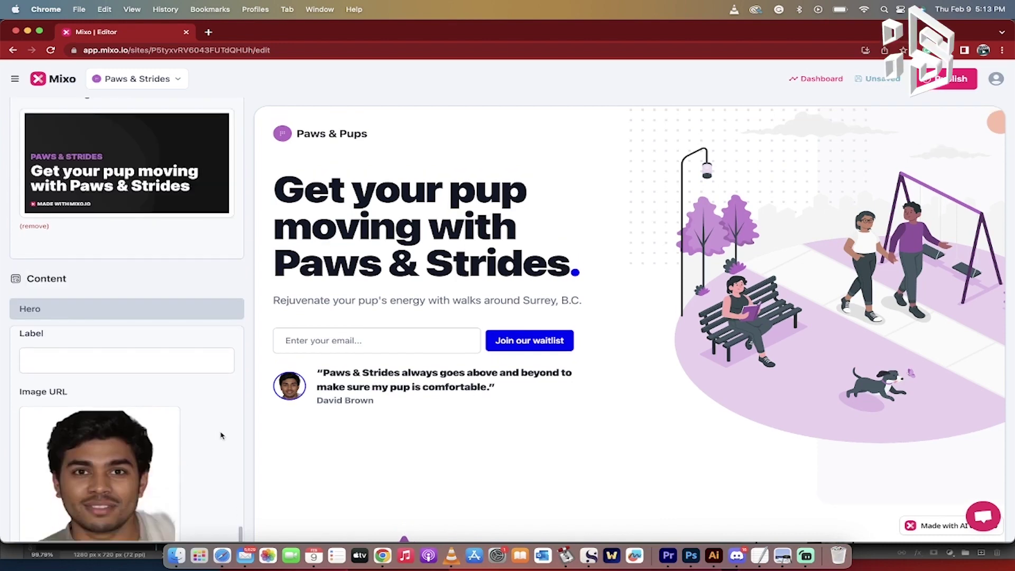
{"action": "scroll", "coordinate": [222, 435], "scroll_direction": "down", "scroll_amount": 5}
{"action": "left_click", "coordinate": [123, 346]}
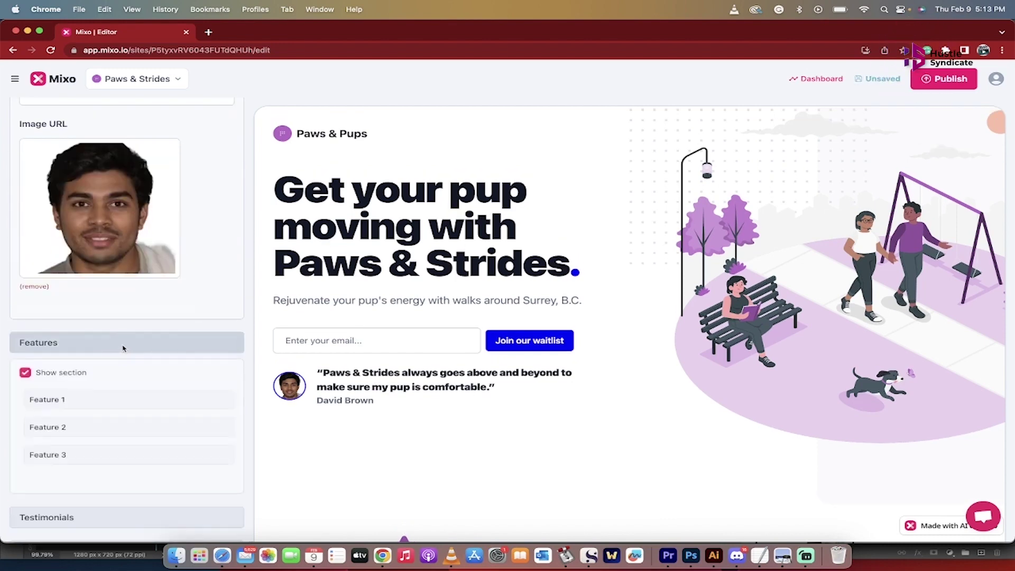
{"action": "scroll", "coordinate": [201, 366], "scroll_direction": "down", "scroll_amount": 2}
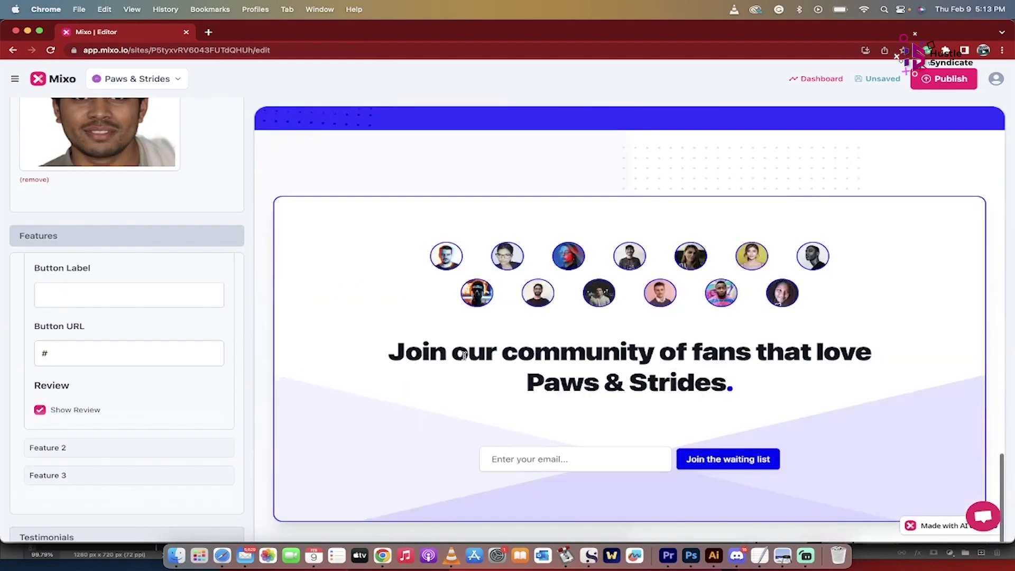
Examine the Feature 1 button and review settings and the page preview from the hero to the community sign-up section.
{"action": "scroll", "coordinate": [463, 353], "scroll_direction": "up", "scroll_amount": 6}
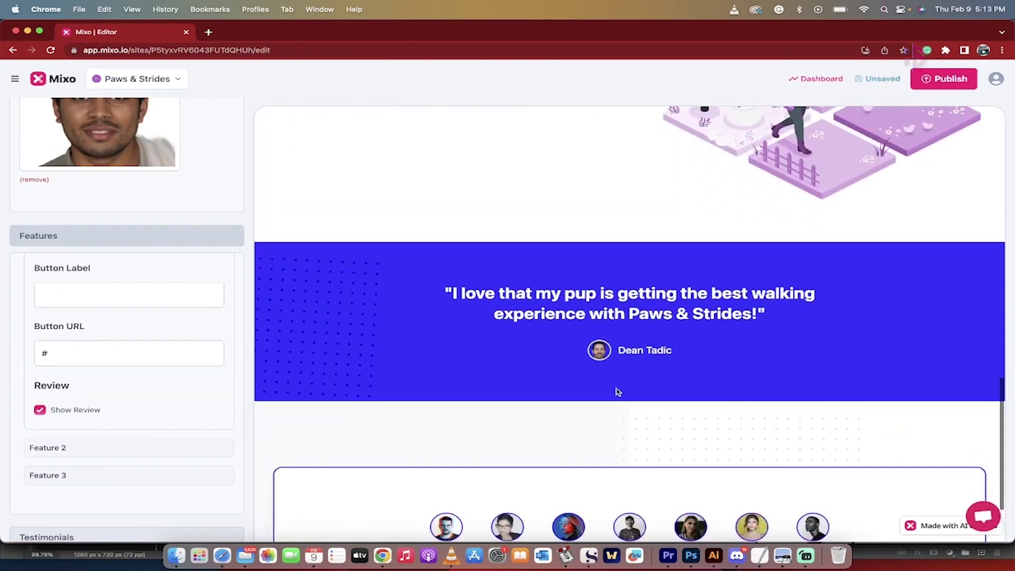
{"action": "scroll", "coordinate": [618, 391], "scroll_direction": "down", "scroll_amount": 5}
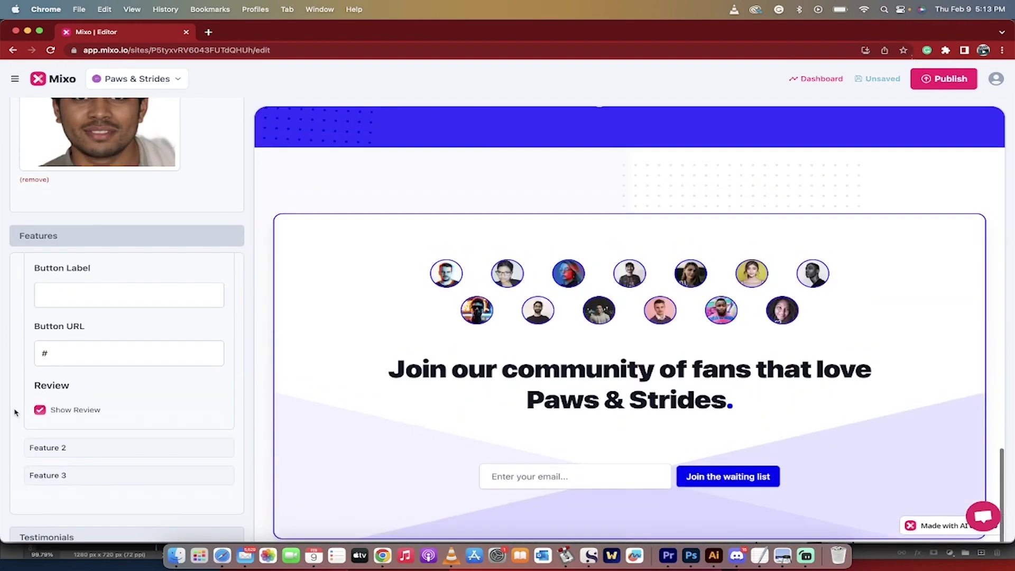
{"action": "scroll", "coordinate": [59, 393], "scroll_direction": "up", "scroll_amount": 4}
{"action": "scroll", "coordinate": [69, 390], "scroll_direction": "down", "scroll_amount": 6}
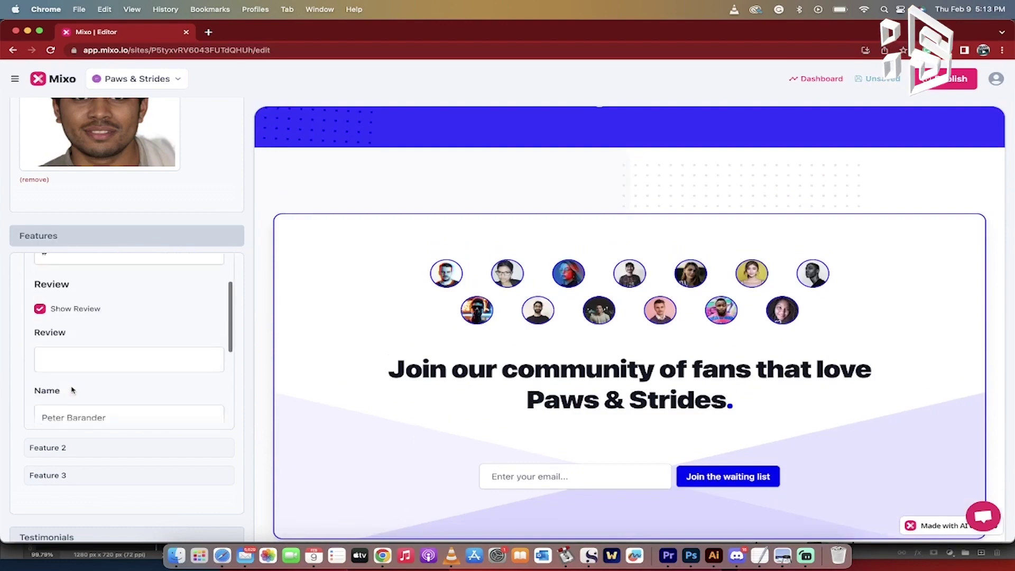
{"action": "scroll", "coordinate": [71, 390], "scroll_direction": "up", "scroll_amount": 6}
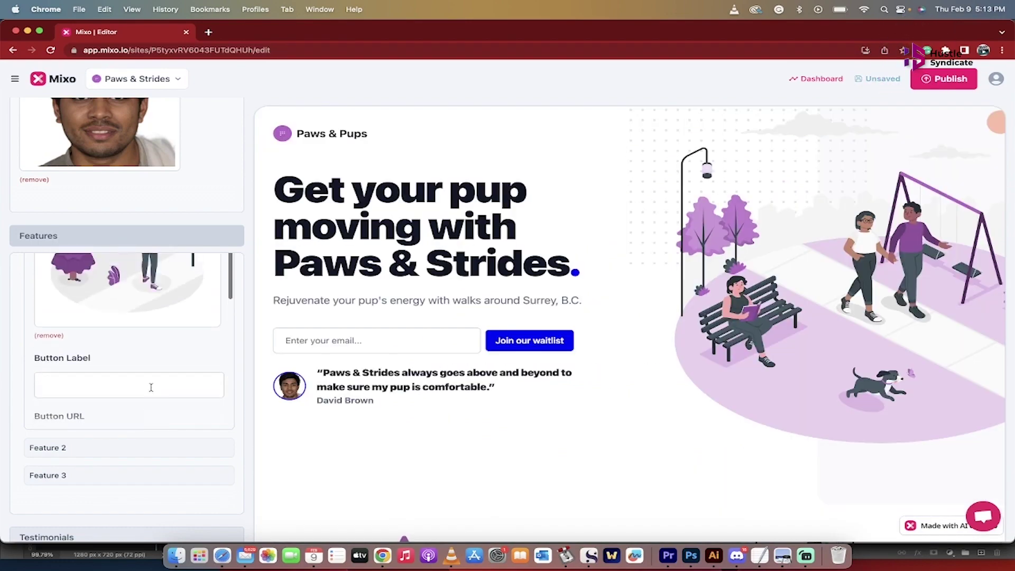
{"action": "scroll", "coordinate": [151, 388], "scroll_direction": "up", "scroll_amount": 1}
{"action": "scroll", "coordinate": [464, 355], "scroll_direction": "down", "scroll_amount": 15}
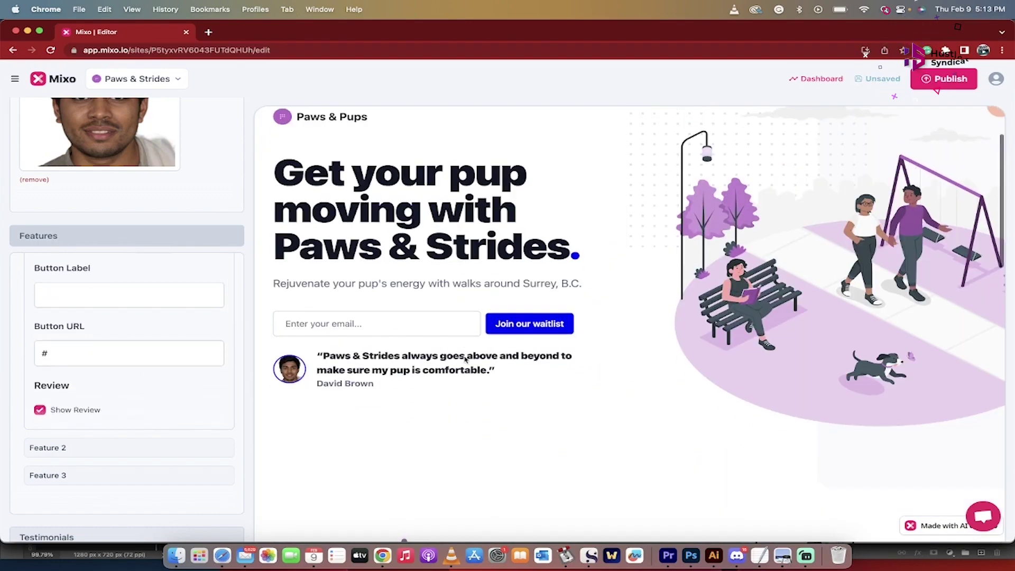
{"action": "scroll", "coordinate": [464, 355], "scroll_direction": "up", "scroll_amount": 5}
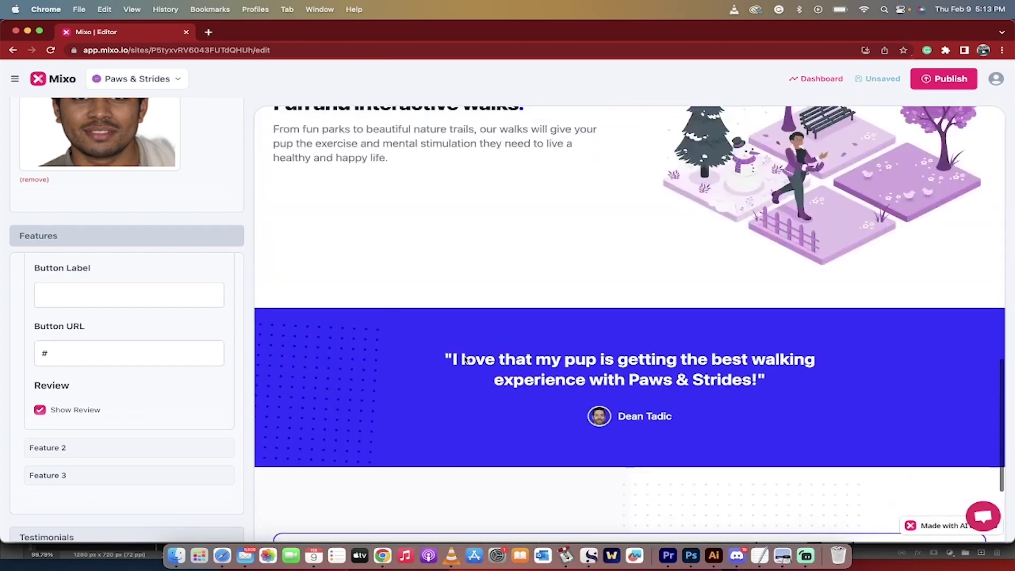
{"action": "scroll", "coordinate": [616, 389], "scroll_direction": "down", "scroll_amount": 1}
{"action": "scroll", "coordinate": [419, 419], "scroll_direction": "down", "scroll_amount": 1}
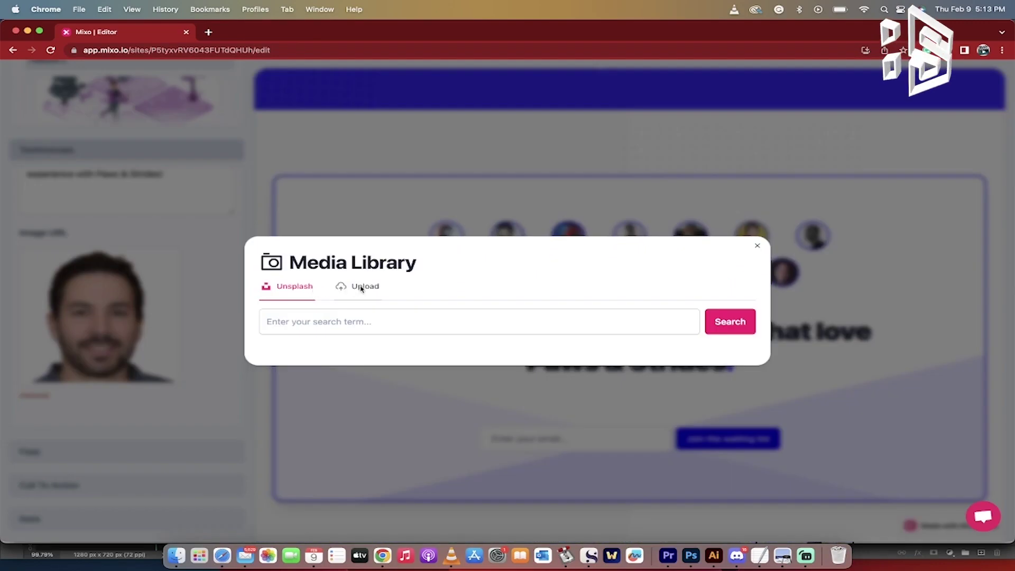
Choose file upload as the source for the testimonial image and switch to Finder to locate the picture.
{"action": "left_click", "coordinate": [361, 287]}
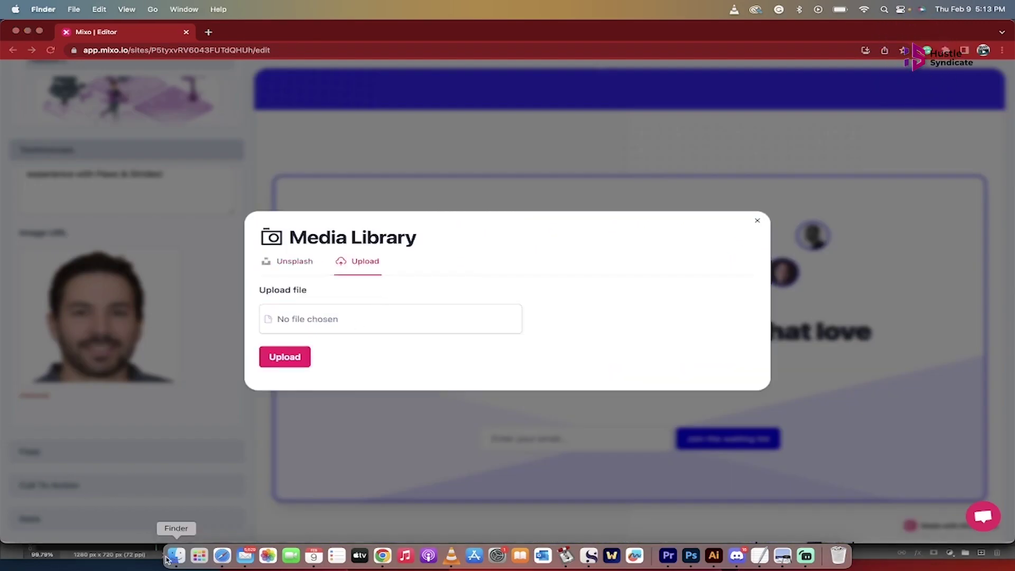
{"action": "left_click", "coordinate": [176, 555]}
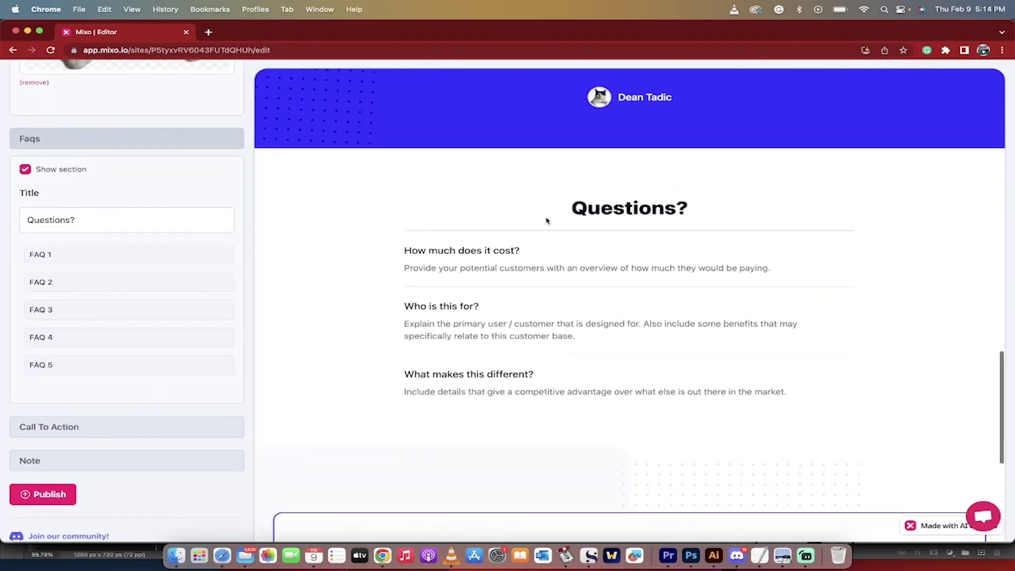
Replace the question text of FAQ 1 with "It's FREE!".
{"action": "scroll", "coordinate": [546, 220], "scroll_direction": "down", "scroll_amount": 1}
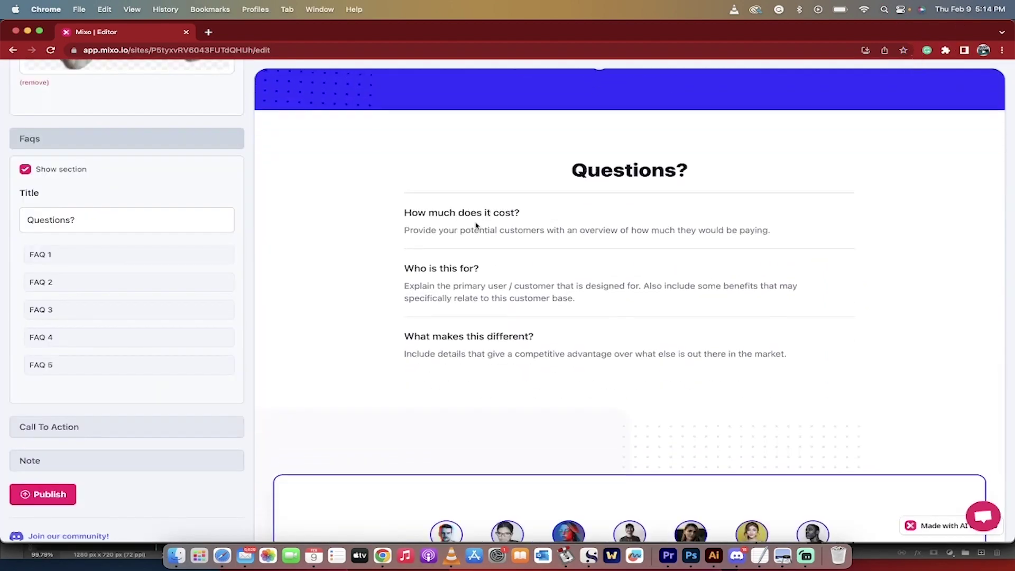
{"action": "left_click", "coordinate": [117, 254]}
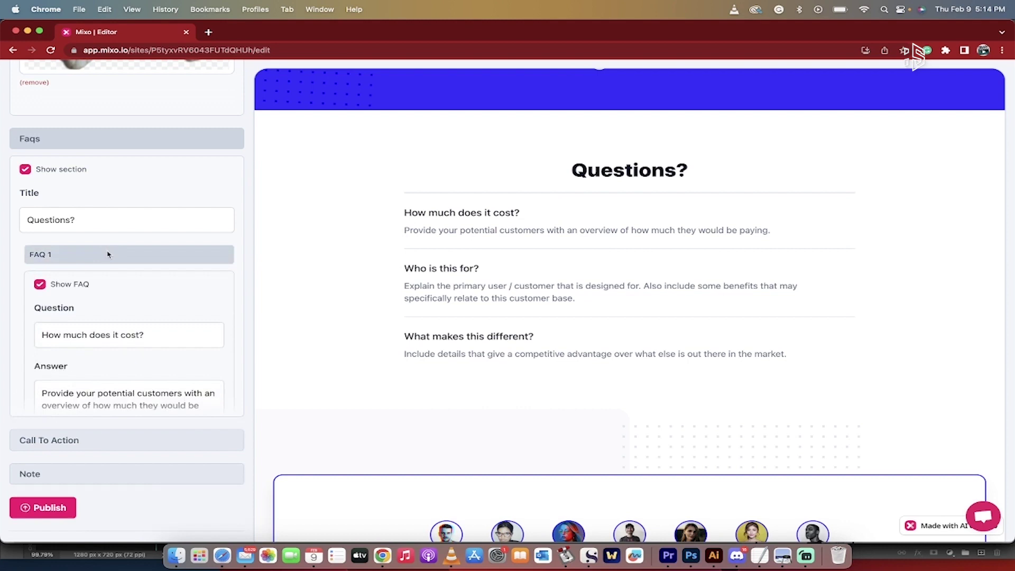
{"action": "triple_click", "coordinate": [132, 344]}
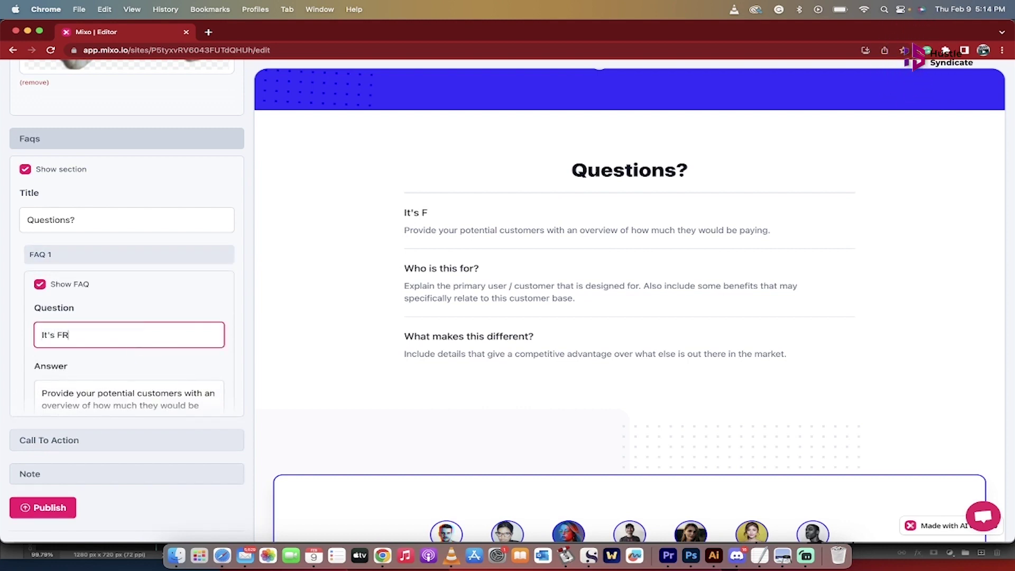
{"action": "scroll", "coordinate": [159, 363], "scroll_direction": "down", "scroll_amount": 5}
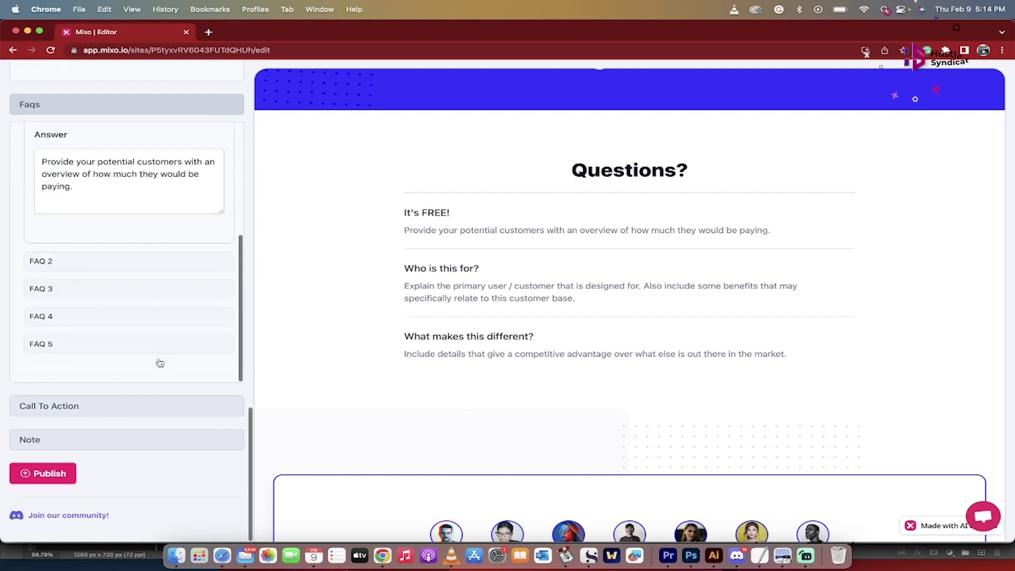
Publish the edited site and go to its site dashboard.
{"action": "left_click", "coordinate": [48, 472]}
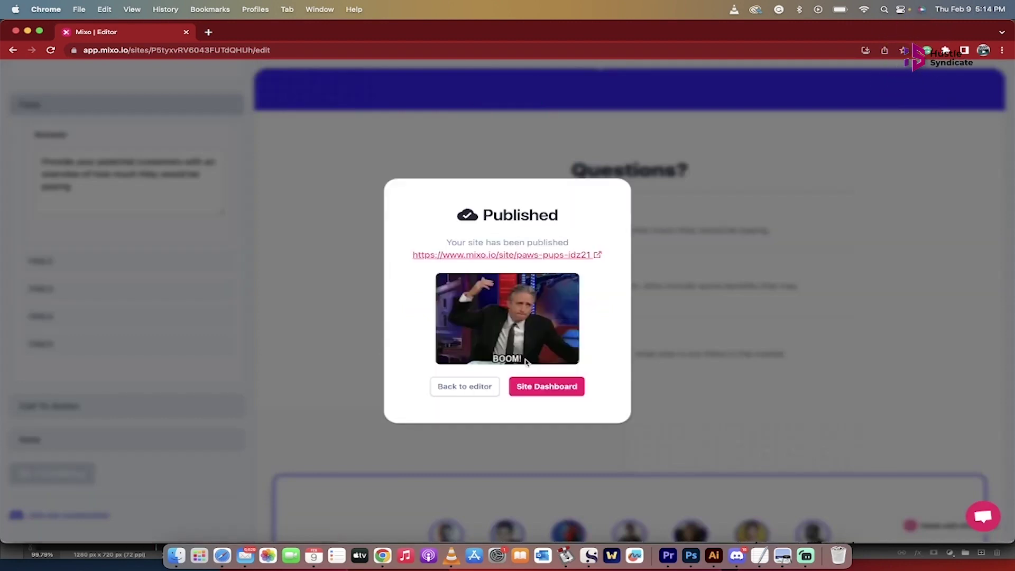
{"action": "left_click", "coordinate": [537, 387]}
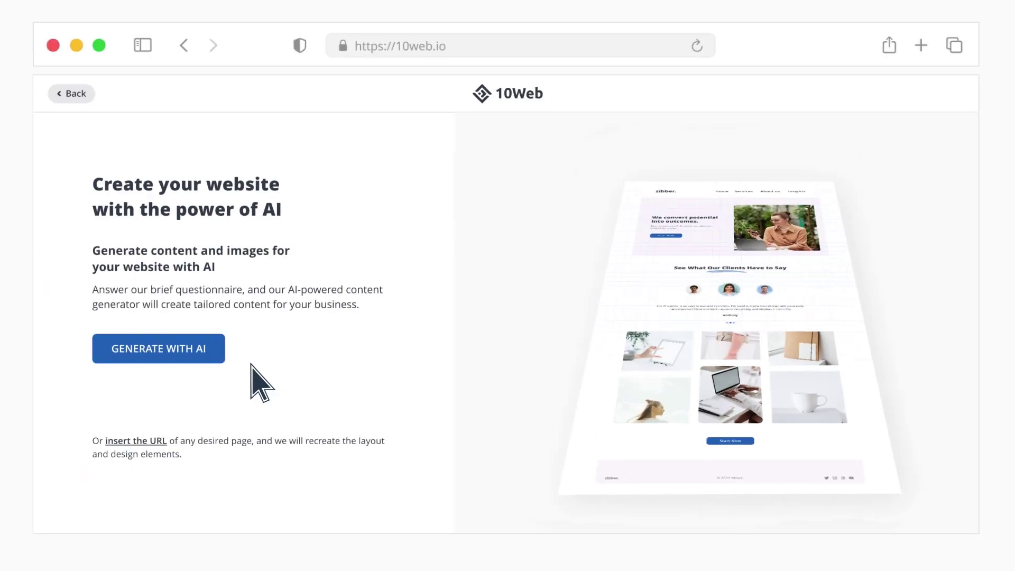
Generate a 10Web site with AI for "Your Company", type Digital agency, and choose blue as its primary color.
{"action": "left_click", "coordinate": [218, 356]}
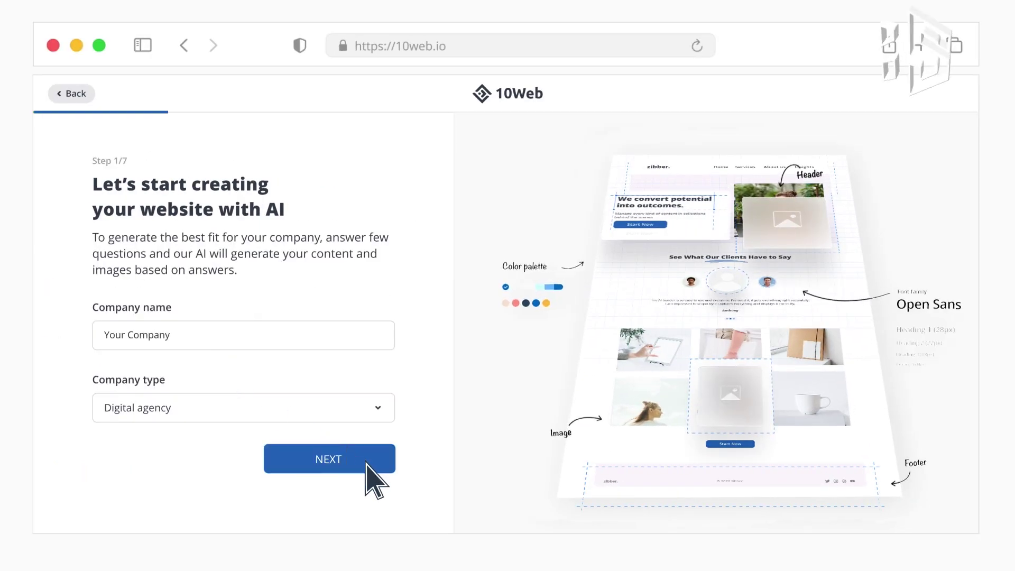
{"action": "left_click", "coordinate": [366, 464]}
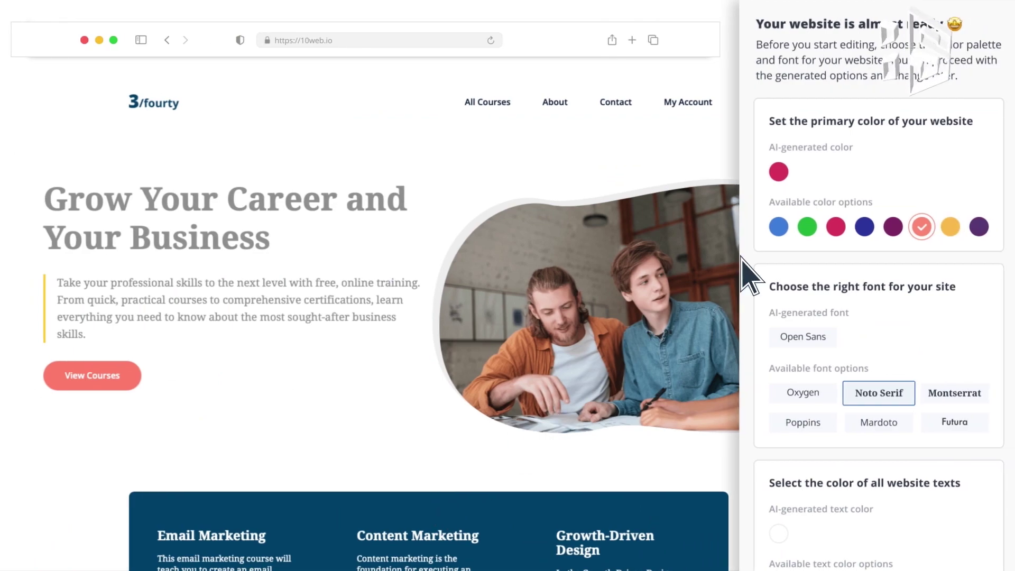
{"action": "left_click", "coordinate": [780, 225]}
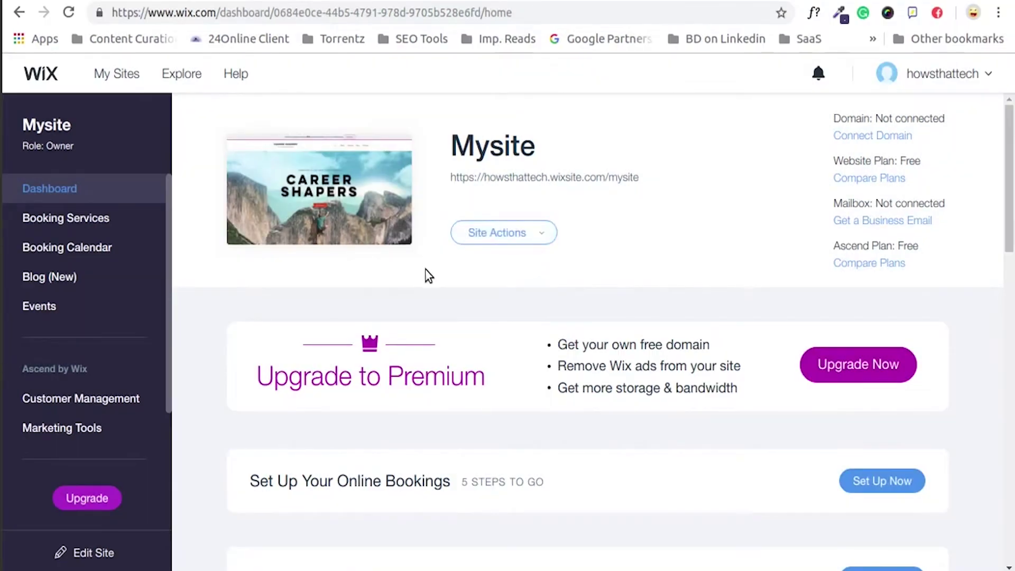
Open the site actions for Mysite, and include the Subscribe Form, Bookings and Blog features in the new Wix website.
{"action": "left_click", "coordinate": [542, 238]}
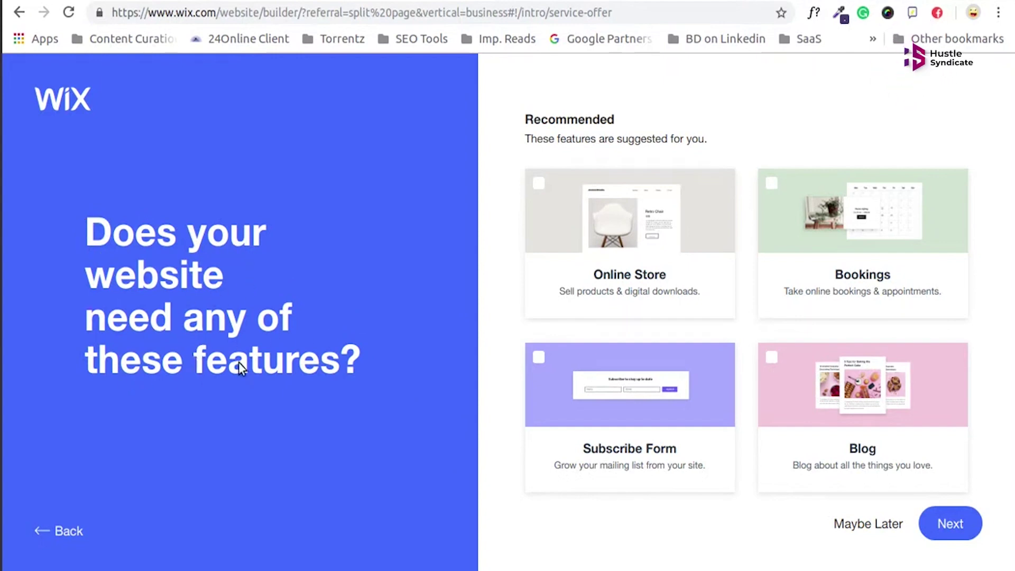
{"action": "left_click", "coordinate": [586, 407]}
{"action": "left_click", "coordinate": [863, 243]}
{"action": "left_click", "coordinate": [863, 417]}
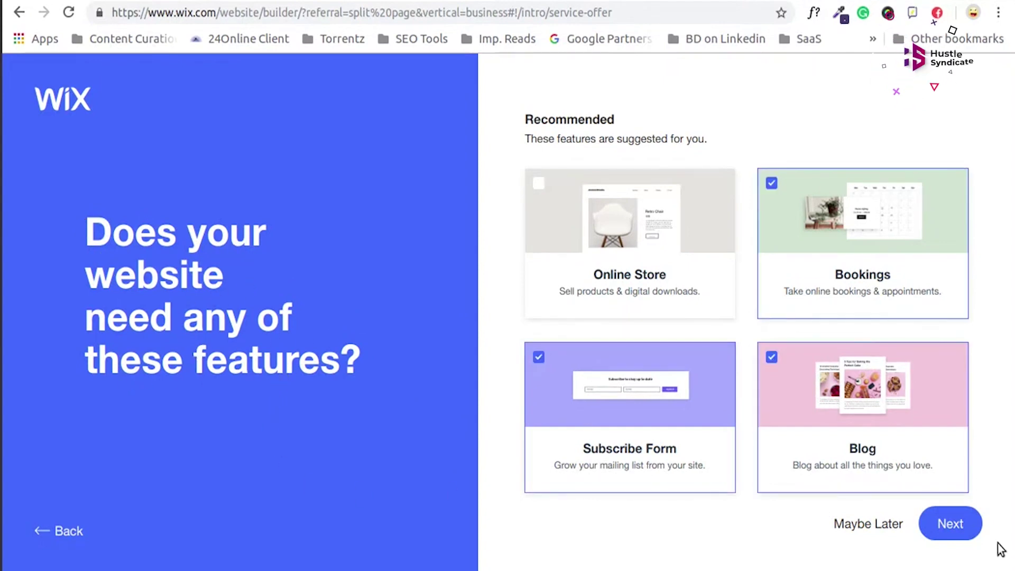
{"action": "left_click", "coordinate": [950, 523]}
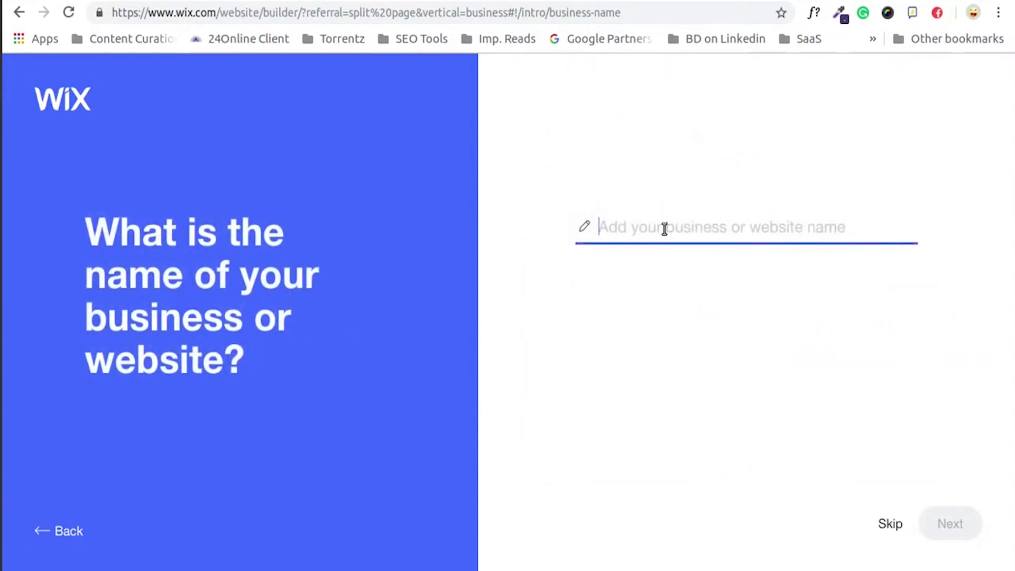
Name the new website "Simple Free Website".
{"action": "type", "text": "Simple Free Website"}
{"action": "key", "text": "Return"}
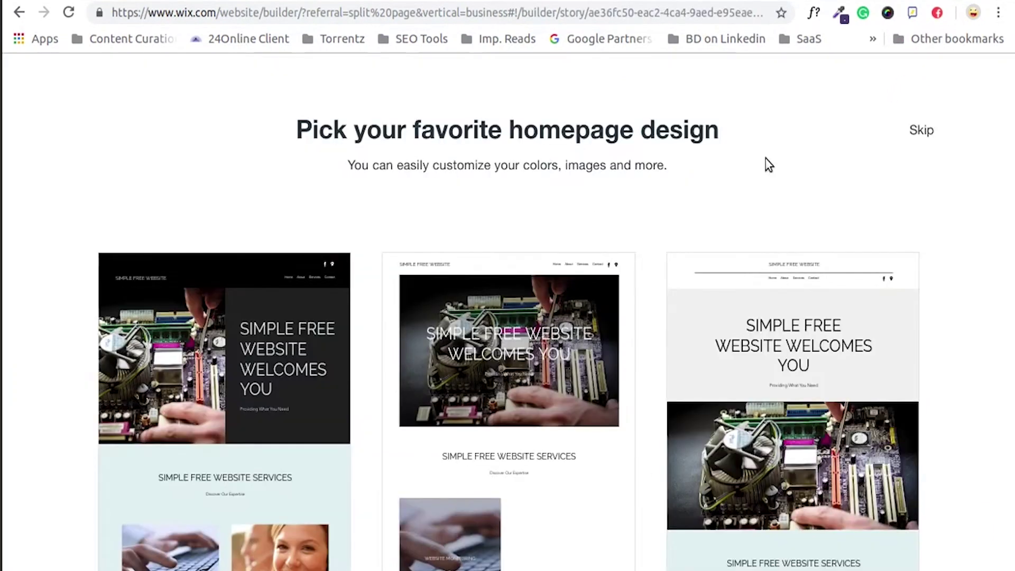
Pick the third homepage design, with the centered welcome title above the photo, and review the page down to its footer.
{"action": "mouse_move", "coordinate": [899, 330]}
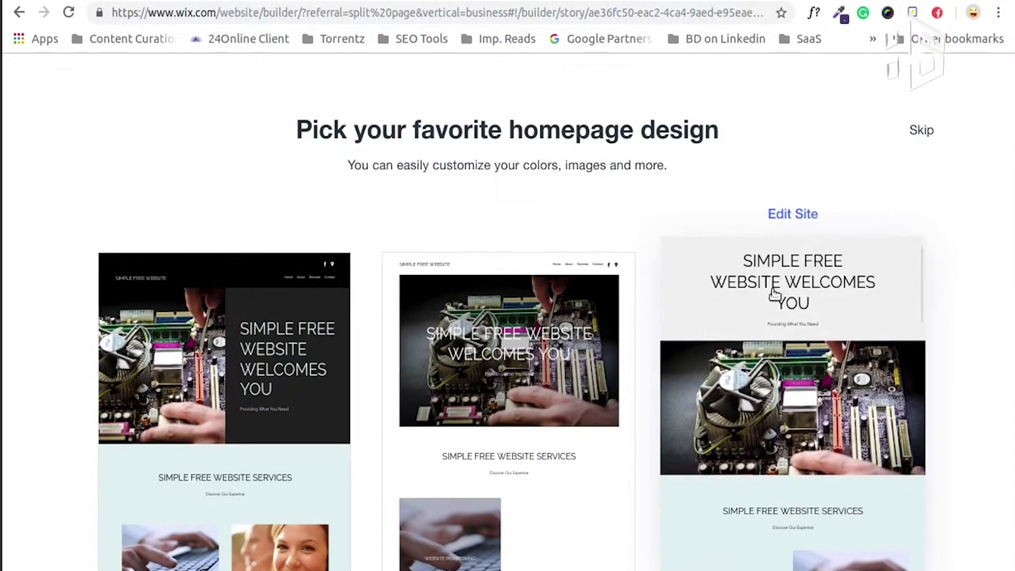
{"action": "left_click", "coordinate": [823, 269]}
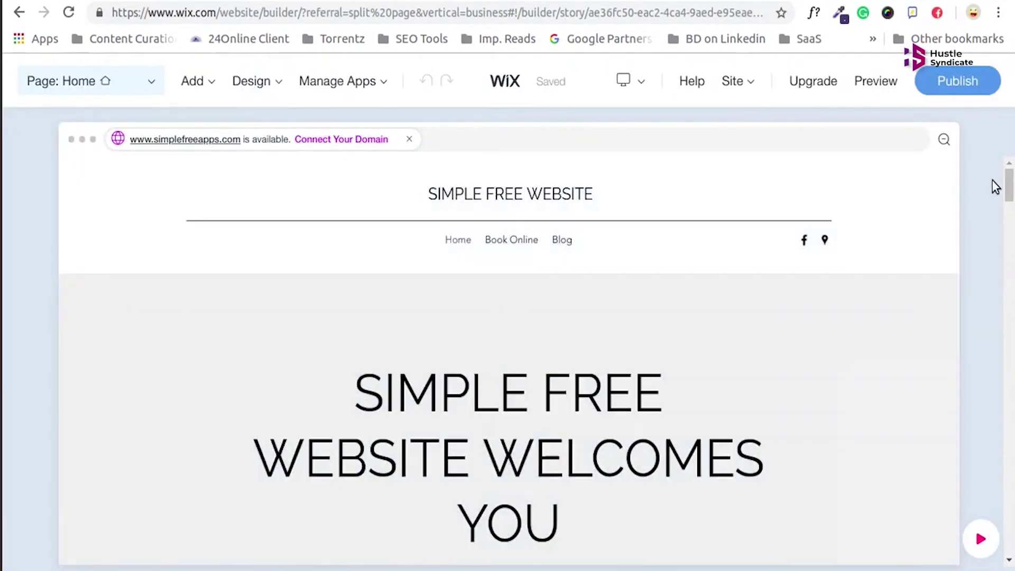
{"action": "scroll", "coordinate": [992, 186], "scroll_direction": "down", "scroll_amount": 10}
{"action": "scroll", "coordinate": [1011, 239], "scroll_direction": "down", "scroll_amount": 10}
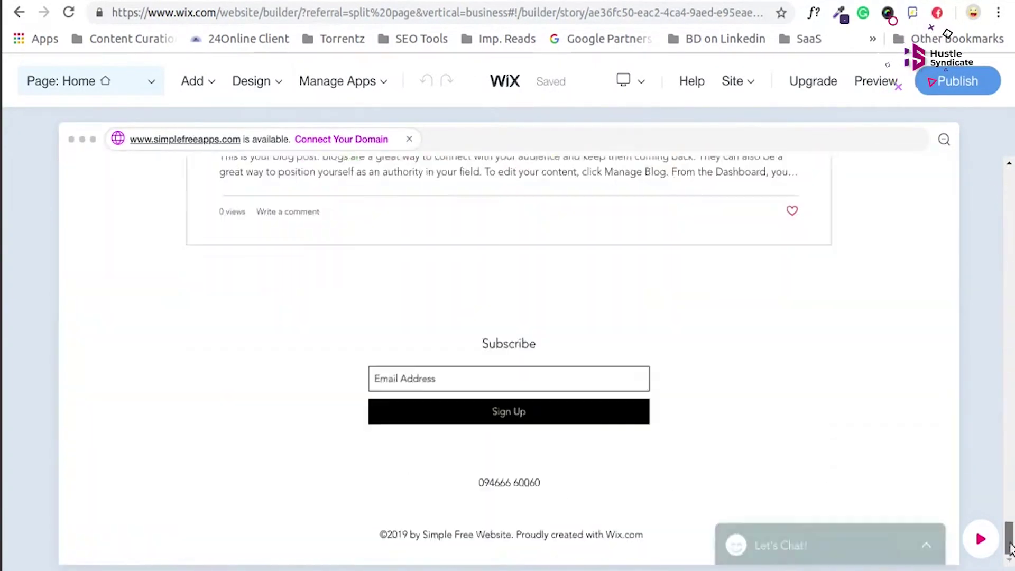